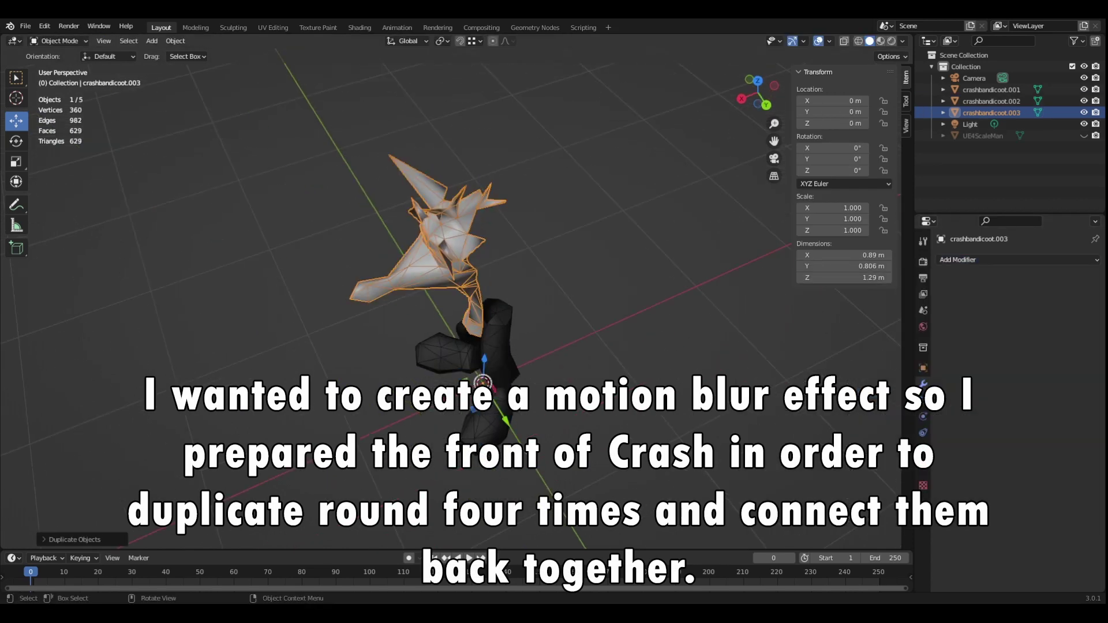
Duplicate Crash's front half and turn the copy 90° around the vertical Z axis.
{"action": "key", "text": "shift+space"}
{"action": "key", "text": "r"}
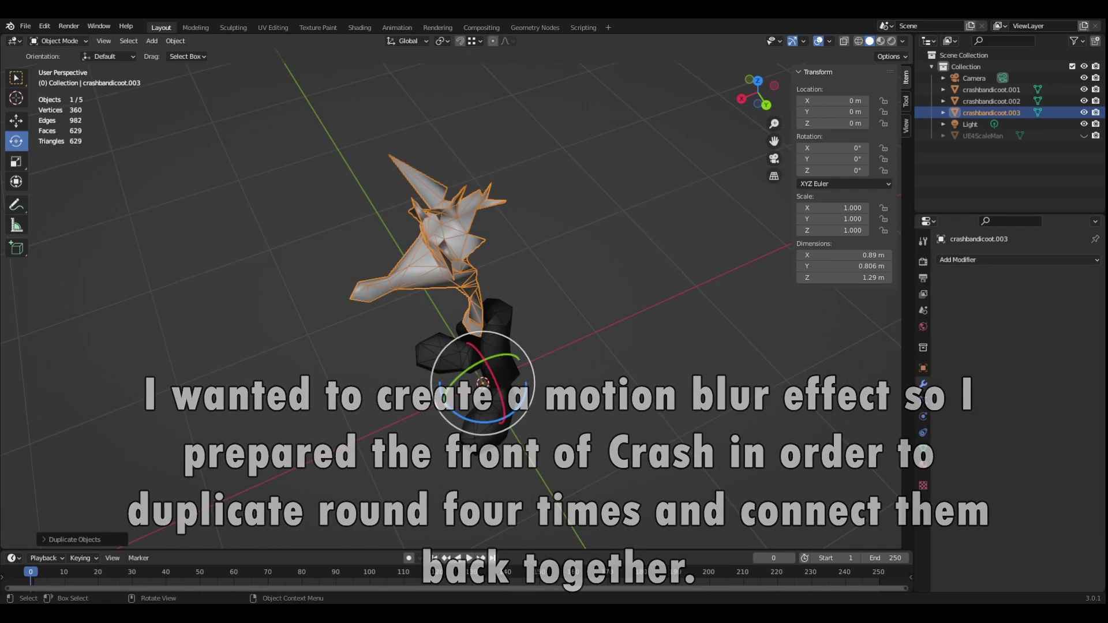
{"action": "key", "text": "r"}
{"action": "scroll", "coordinate": [450, 289], "scroll_direction": "up", "scroll_amount": 5}
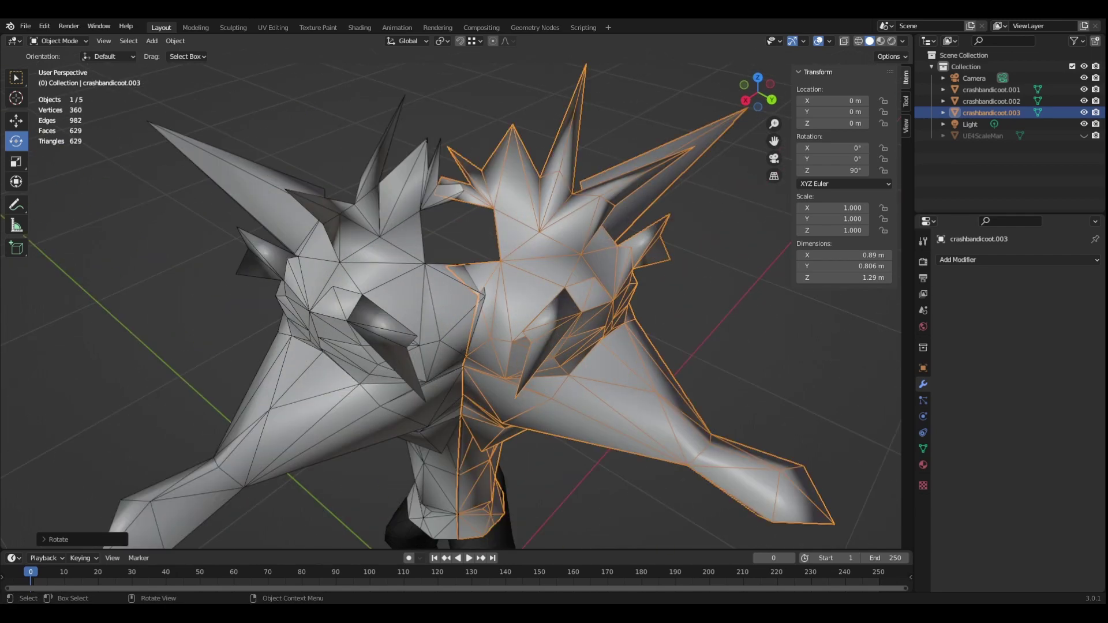
{"action": "middle_click_drag", "start_coordinate": [450, 288], "coordinate": [438, 259]}
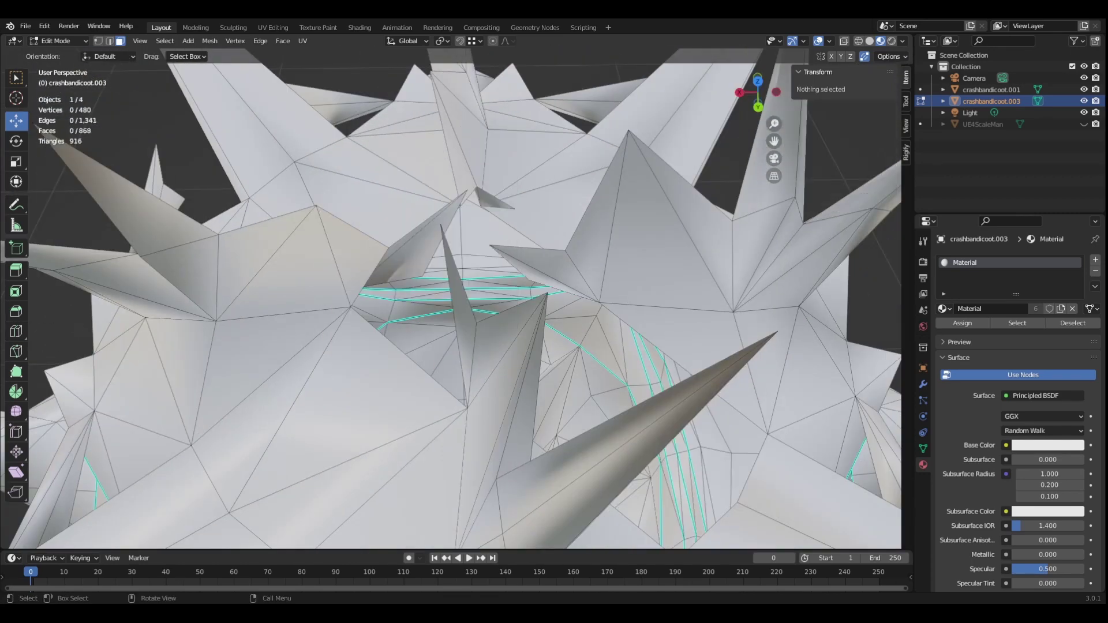
Delete the leg faces, extrude the waist loop downward and position a new edge ring.
{"action": "key", "text": "x"}
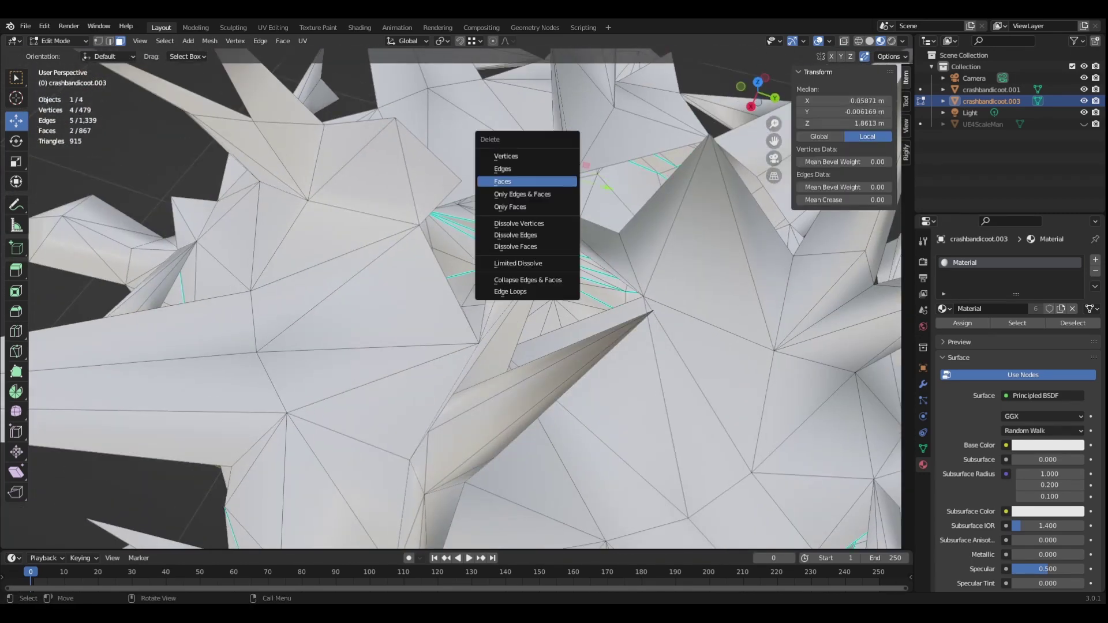
{"action": "left_click", "coordinate": [505, 199]}
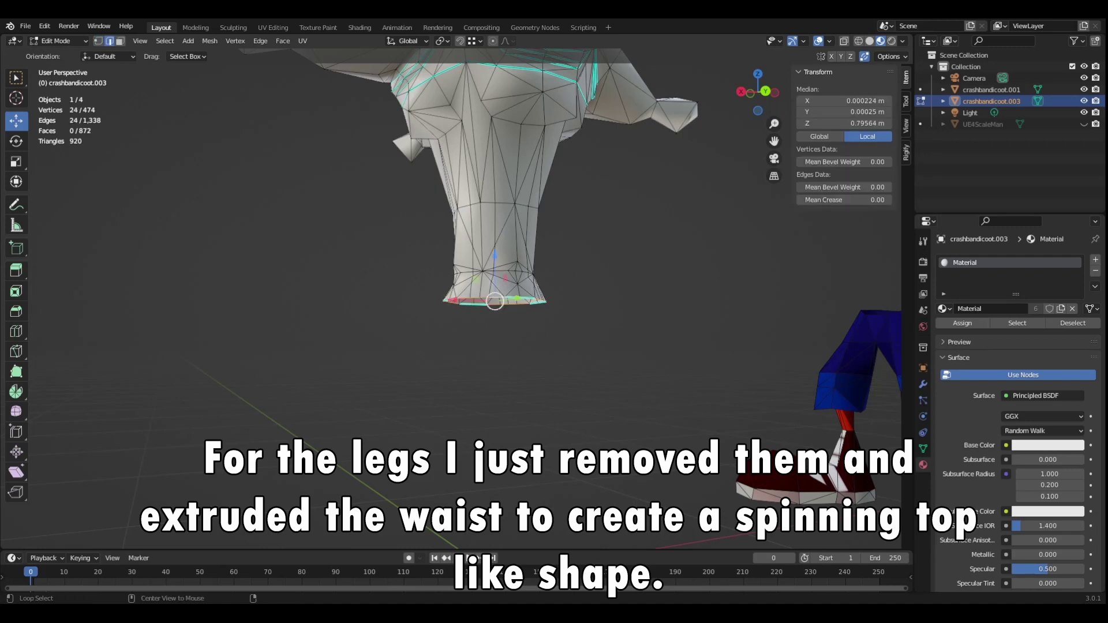
{"action": "key", "text": "e"}
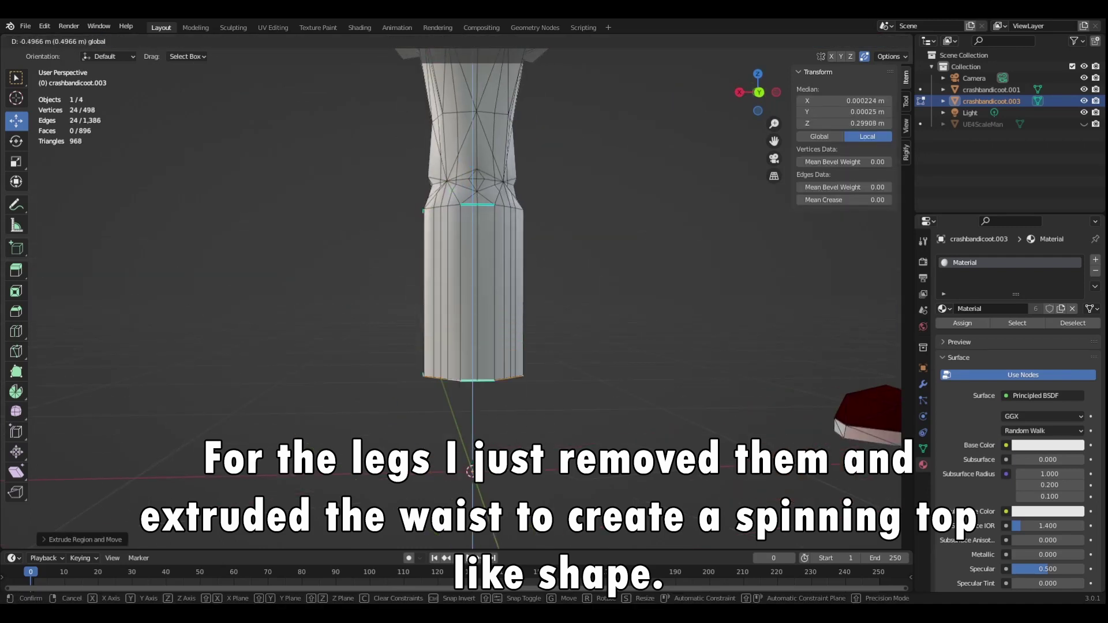
{"action": "left_click", "coordinate": [473, 338]}
{"action": "key", "text": "ctrl+KP_1"}
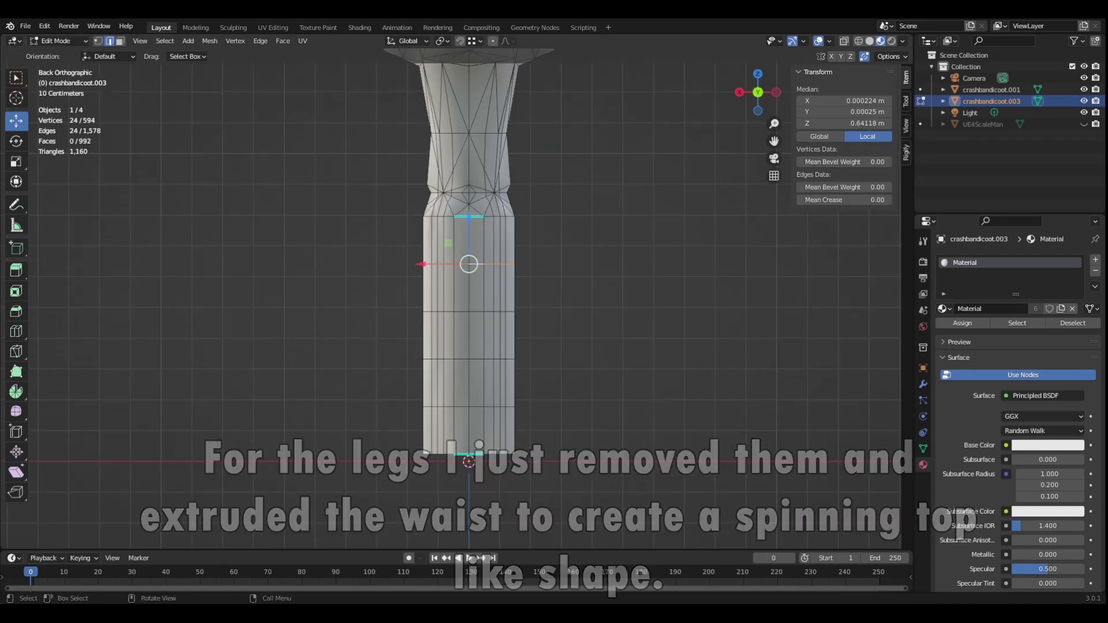
{"action": "key", "text": "s"}
{"action": "left_click", "coordinate": [469, 312]}
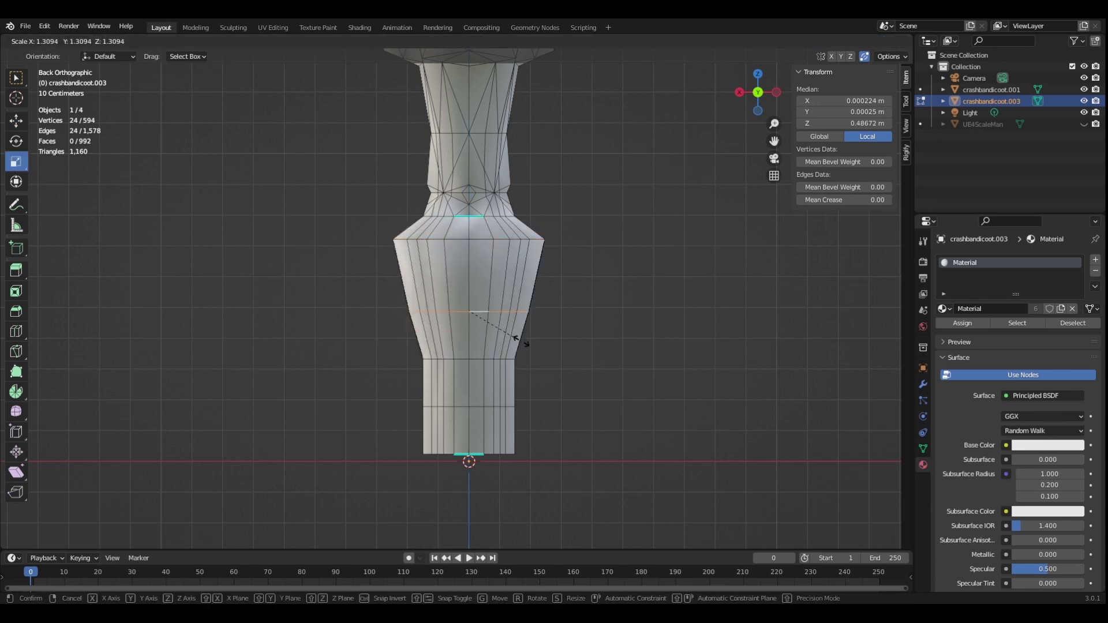
{"action": "key", "text": "s"}
{"action": "key", "text": "g"}
{"action": "key", "text": "z"}
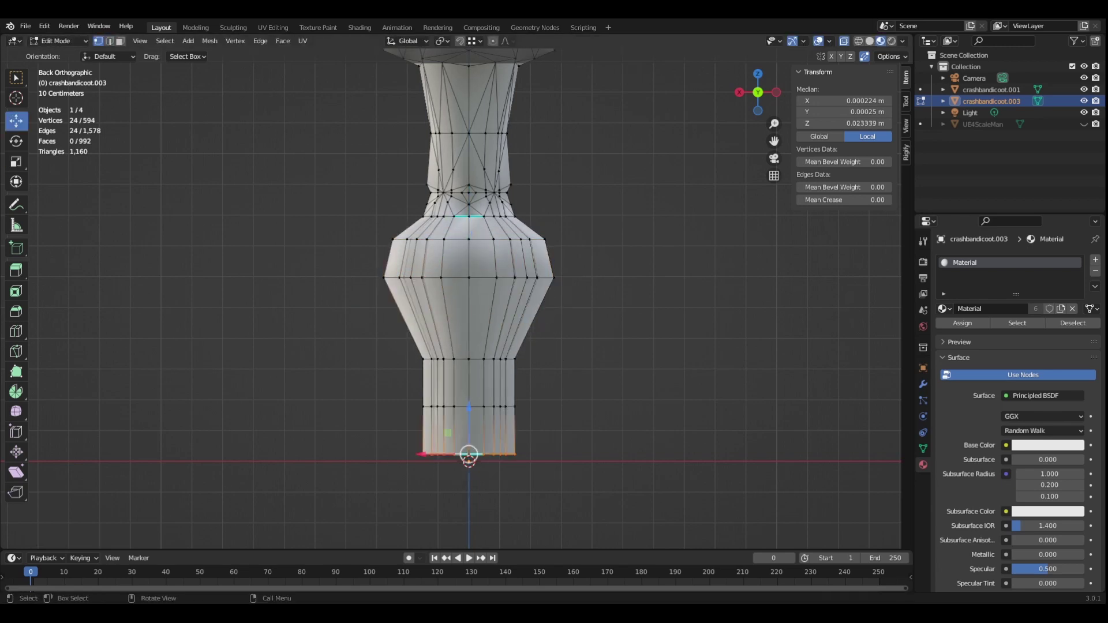
Scale the bottom rings to taper the column into a pointed spinning-top tip.
{"action": "left_click_drag", "start_coordinate": [391, 384], "coordinate": [564, 416]}
{"action": "key", "text": "s"}
{"action": "left_click", "coordinate": [495, 425]}
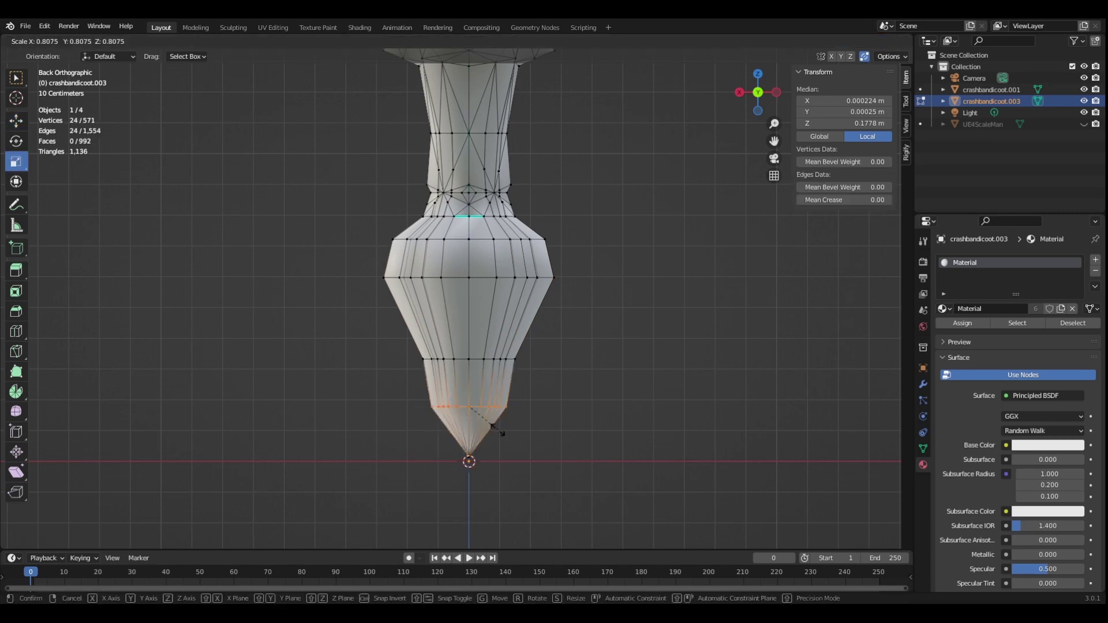
{"action": "key", "text": "c"}
{"action": "key", "text": "s"}
{"action": "left_click", "coordinate": [469, 359]}
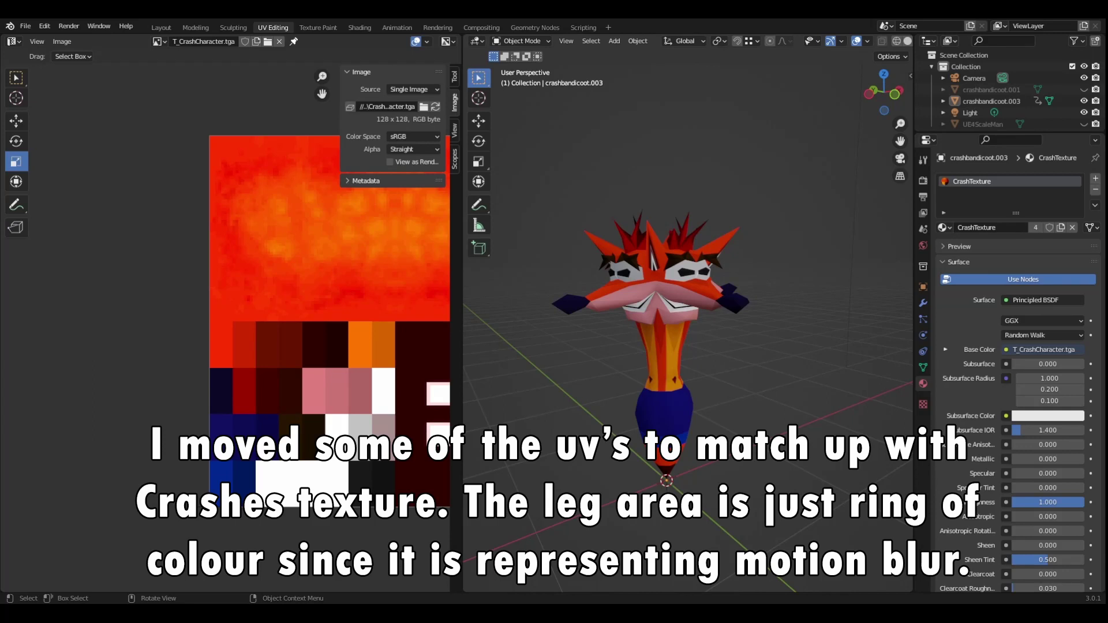
Return to the Layout workspace and bring up the Add menu for a new mesh.
{"action": "scroll", "coordinate": [688, 323], "scroll_direction": "down", "scroll_amount": 3}
{"action": "right_click", "coordinate": [647, 389]}
{"action": "key", "text": "Escape"}
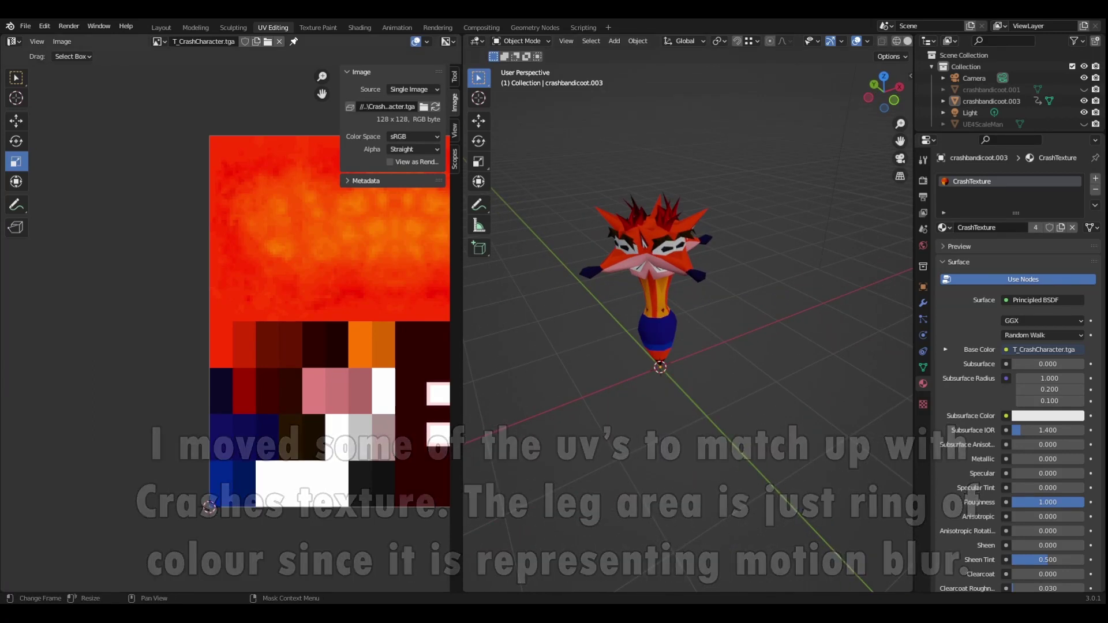
{"action": "left_click", "coordinate": [161, 27]}
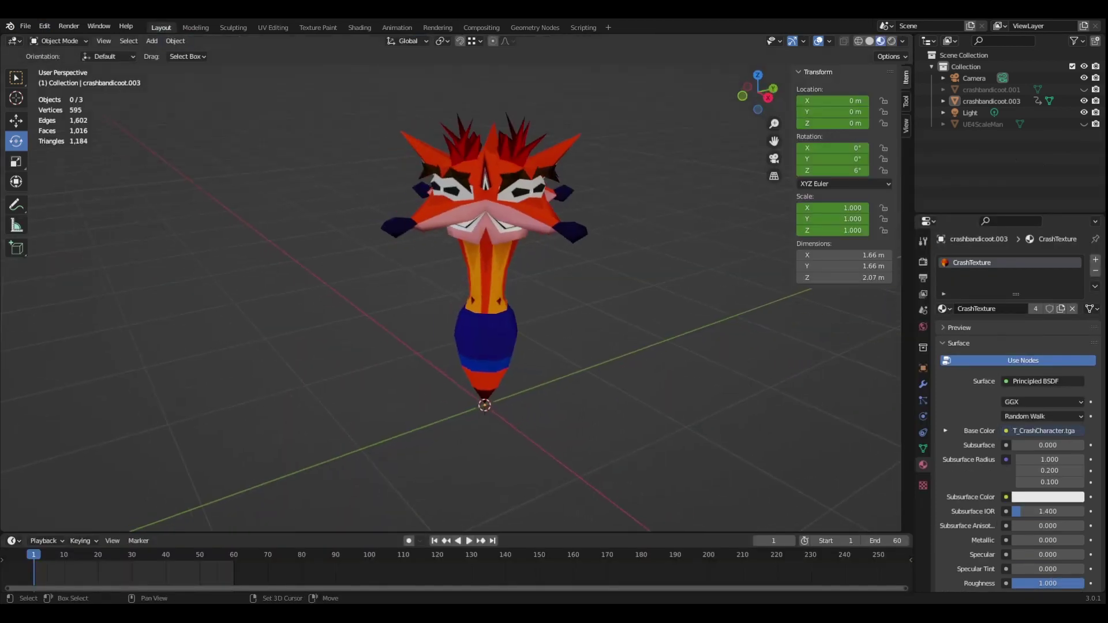
{"action": "scroll", "coordinate": [473, 272], "scroll_direction": "up", "scroll_amount": 3}
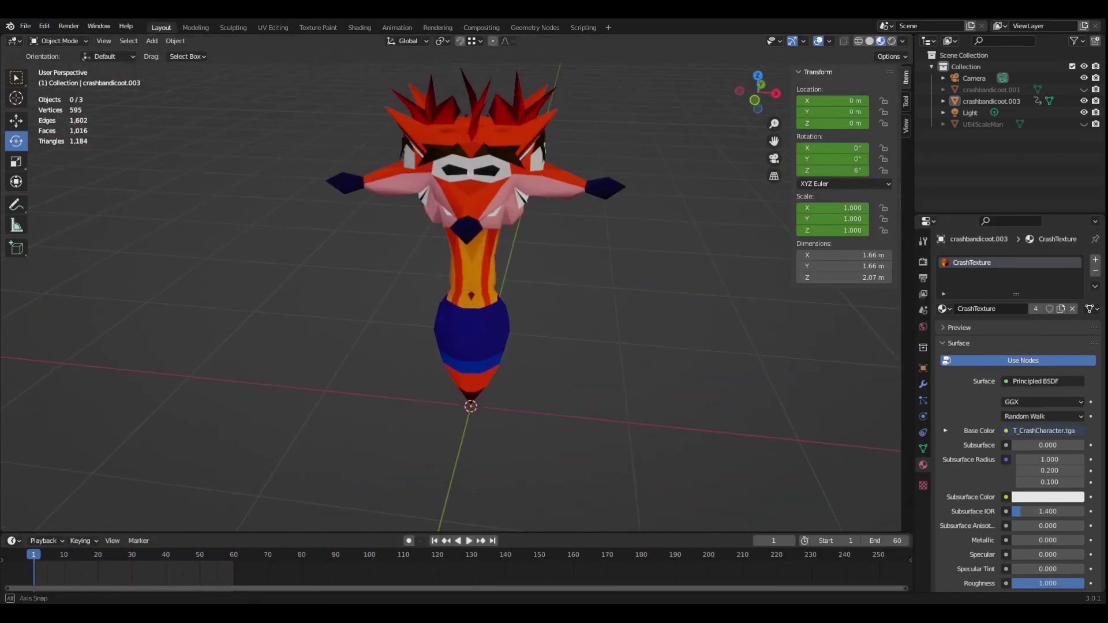
{"action": "scroll", "coordinate": [473, 271], "scroll_direction": "down", "scroll_amount": 3}
{"action": "scroll", "coordinate": [473, 271], "scroll_direction": "up", "scroll_amount": 2}
{"action": "key", "text": "shift+a"}
Add a circle mesh at the origin with 12 vertices.
{"action": "left_click", "coordinate": [583, 124]}
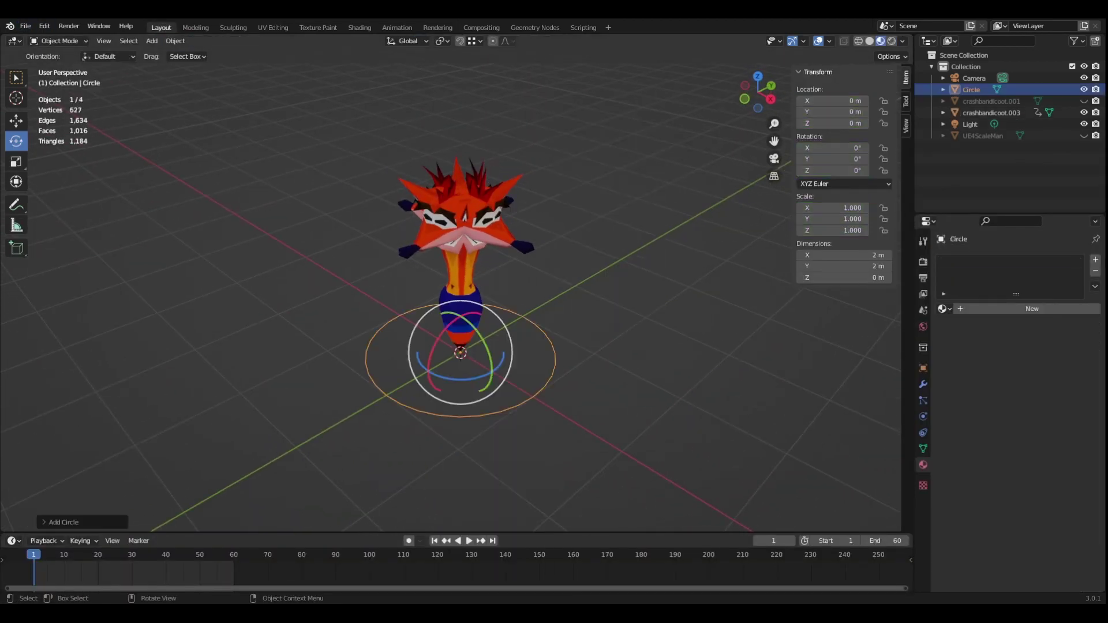
{"action": "left_click", "coordinate": [61, 522]}
{"action": "key", "text": "KP_7"}
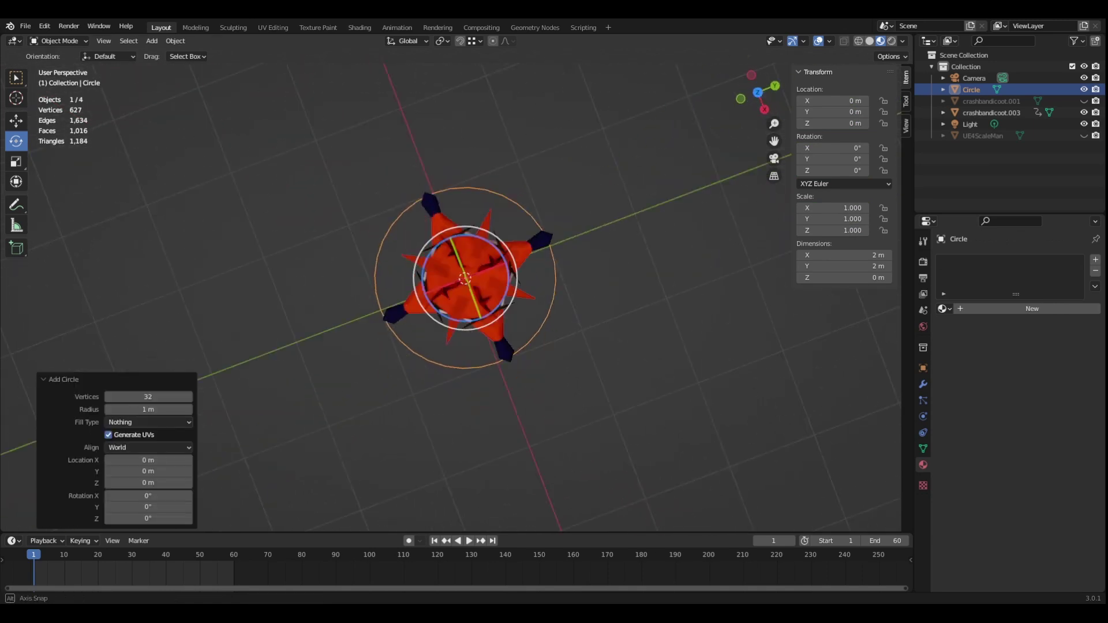
{"action": "left_click_drag", "start_coordinate": [147, 397], "coordinate": [127, 397]}
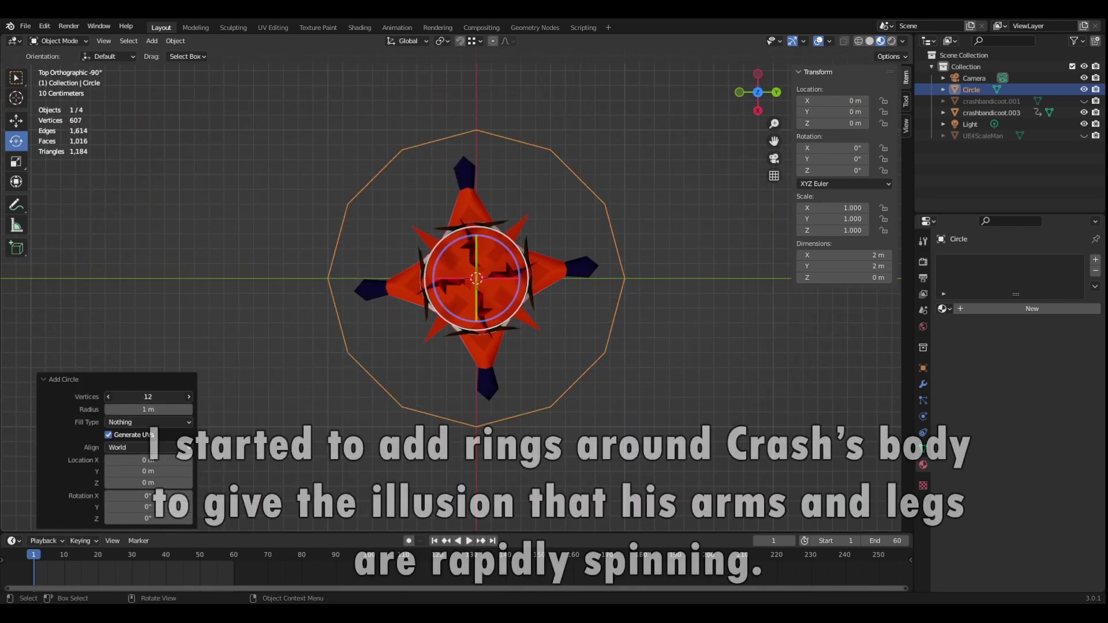
{"action": "middle_click_drag", "start_coordinate": [439, 323], "coordinate": [404, 243]}
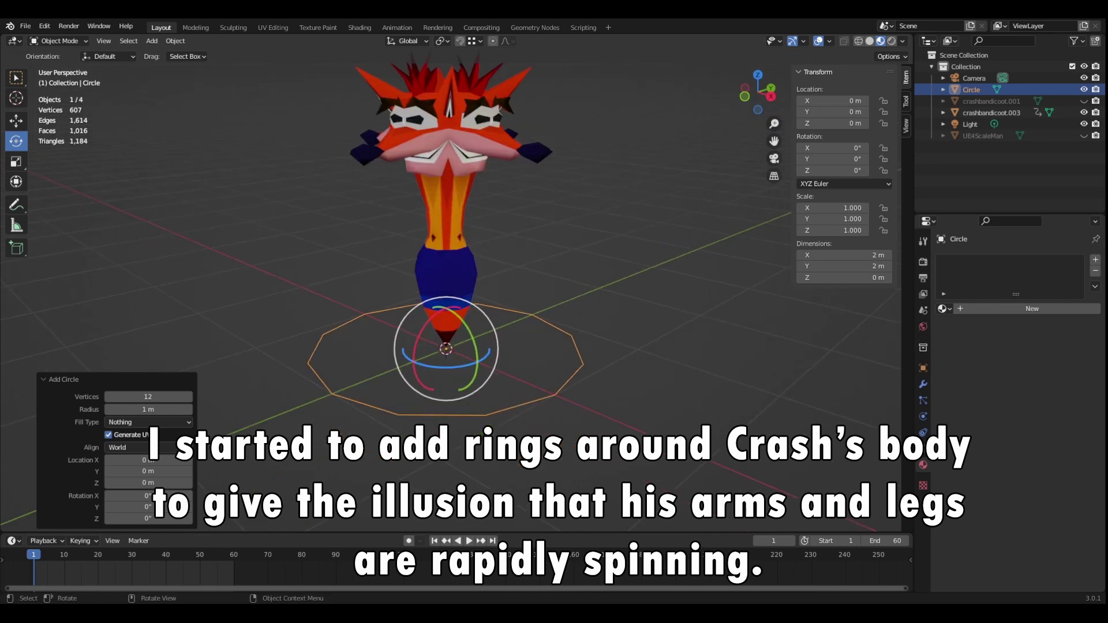
Extrude the circle's ring upward into a thin band.
{"action": "key", "text": "Tab"}
{"action": "key", "text": "Return"}
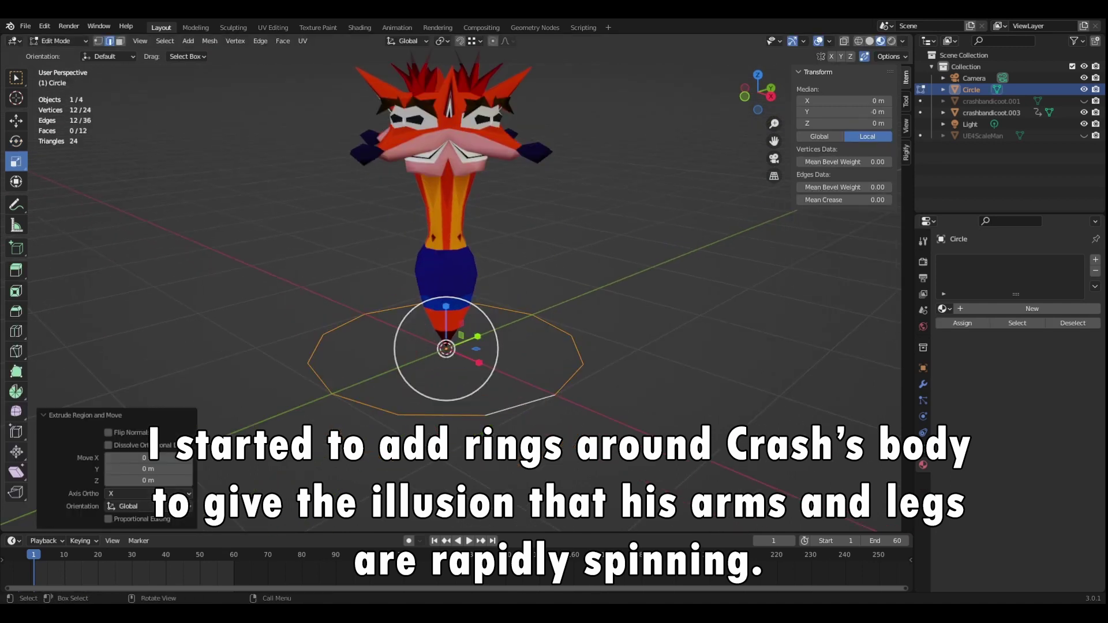
{"action": "middle_click_drag", "start_coordinate": [439, 324], "coordinate": [416, 300]}
{"action": "key", "text": "s"}
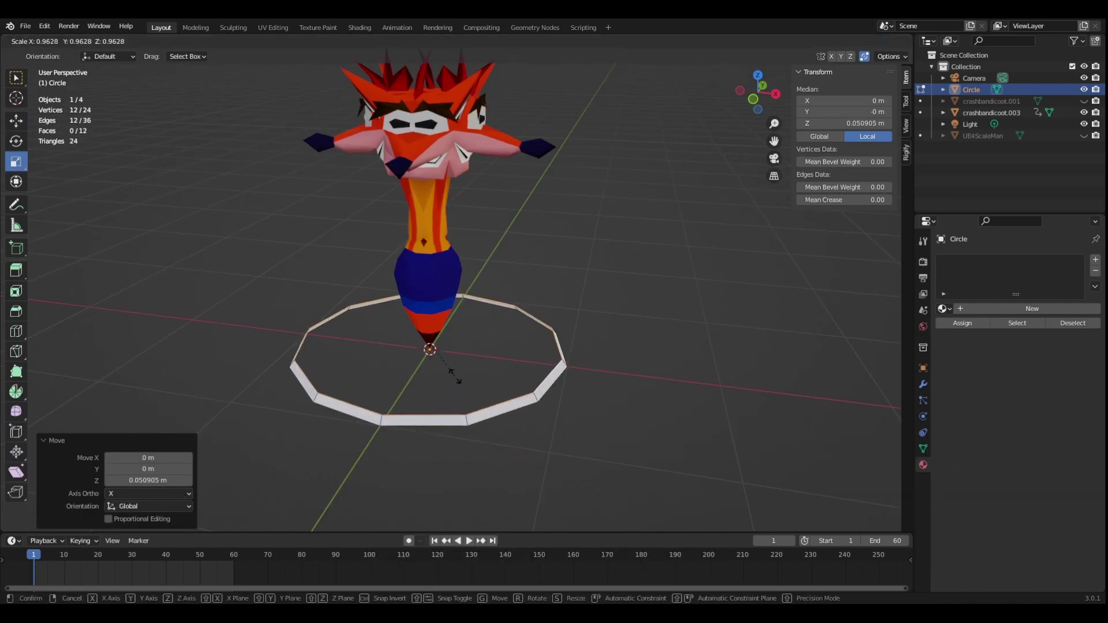
{"action": "key", "text": "Escape"}
{"action": "key", "text": "Tab"}
Raise the band to Crash's chest height and scale it uniformly by 1.21.
{"action": "middle_click_drag", "start_coordinate": [459, 380], "coordinate": [439, 347]}
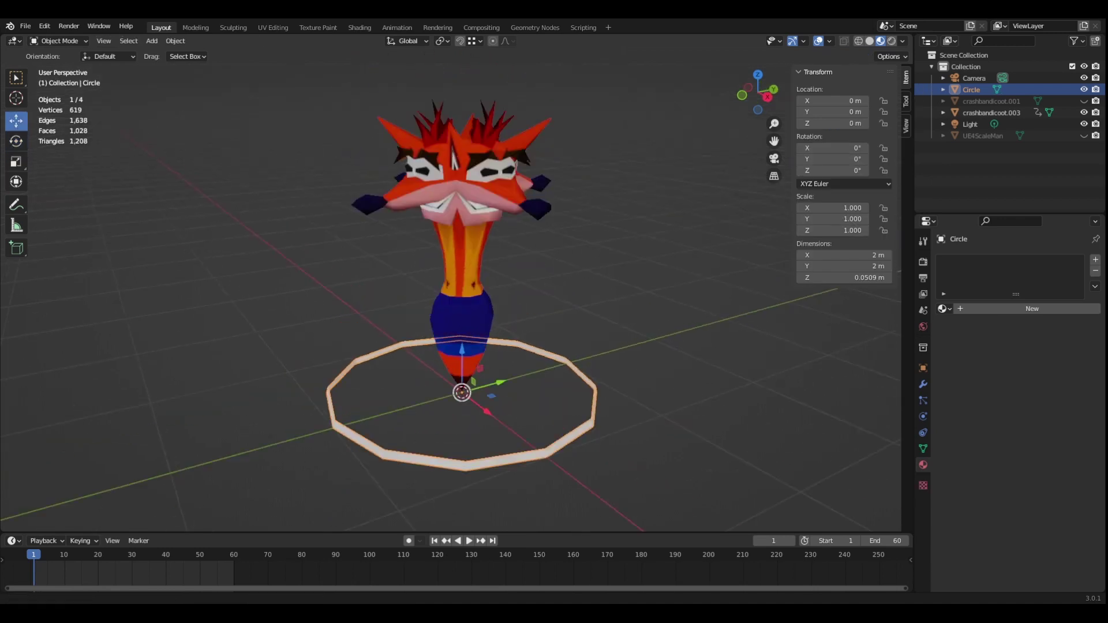
{"action": "key", "text": "g"}
{"action": "key", "text": "z"}
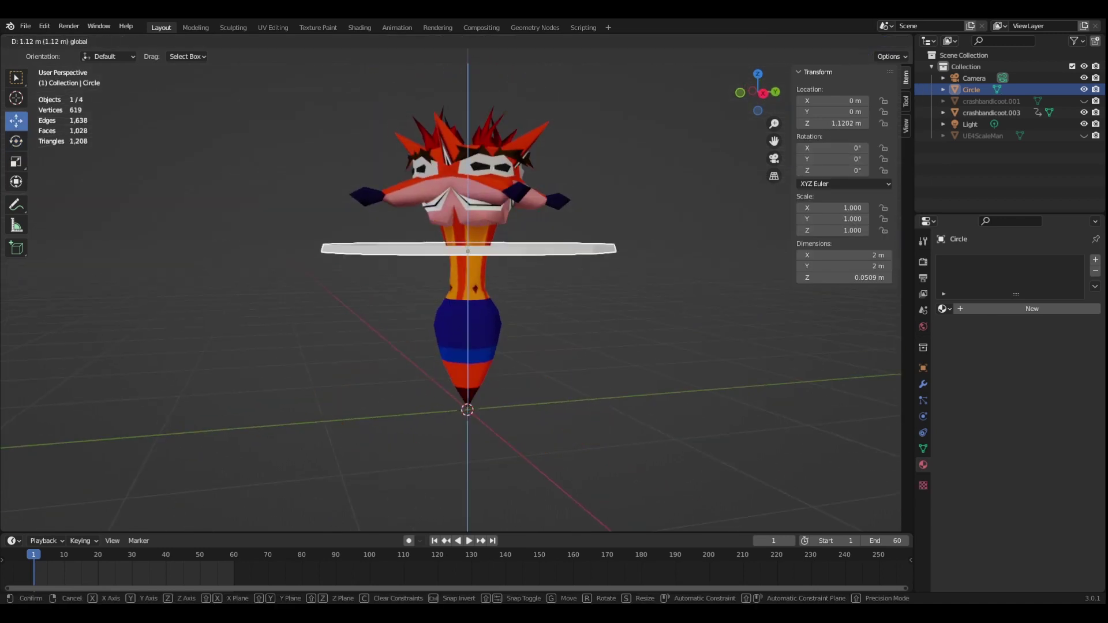
{"action": "key", "text": "Return"}
{"action": "middle_click_drag", "start_coordinate": [462, 346], "coordinate": [462, 288]}
{"action": "left_click", "coordinate": [16, 161]}
{"action": "left_click_drag", "start_coordinate": [502, 271], "coordinate": [513, 282]}
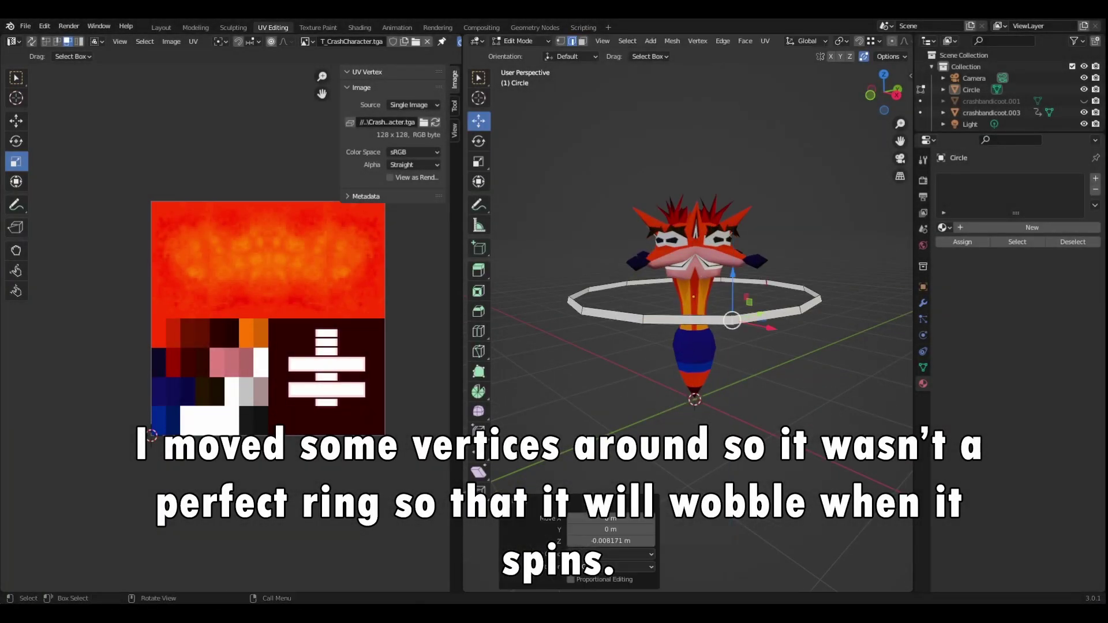
Nudge several ring vertices in top view to make the band's outline irregular.
{"action": "left_click", "coordinate": [650, 283]}
{"action": "left_click", "coordinate": [643, 319]}
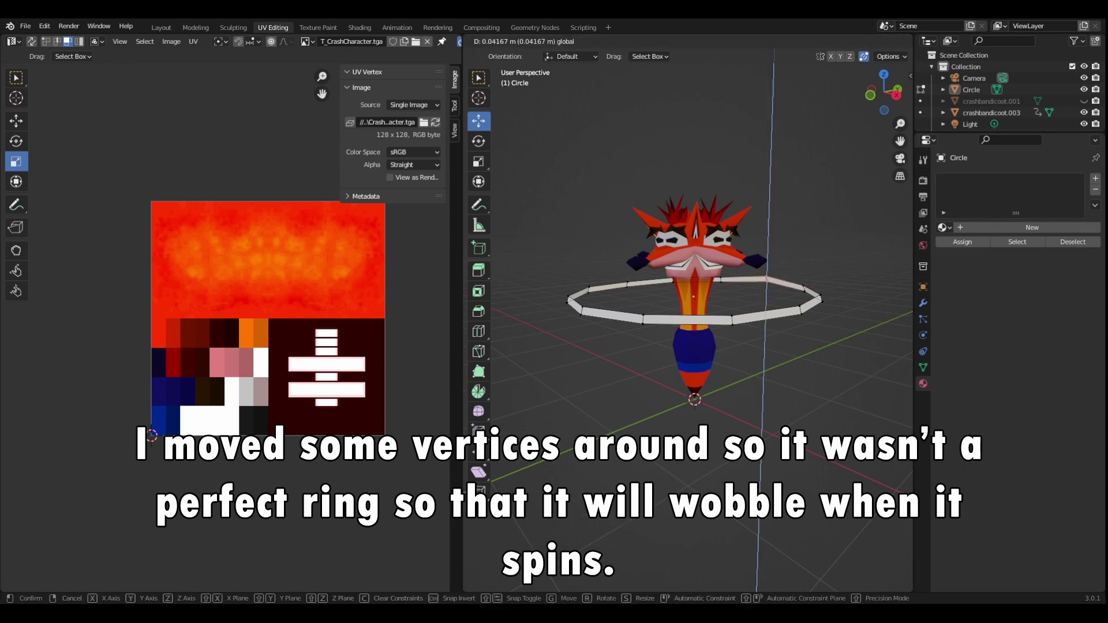
{"action": "left_click_drag", "start_coordinate": [627, 300], "coordinate": [659, 315]}
{"action": "left_click", "coordinate": [579, 294]}
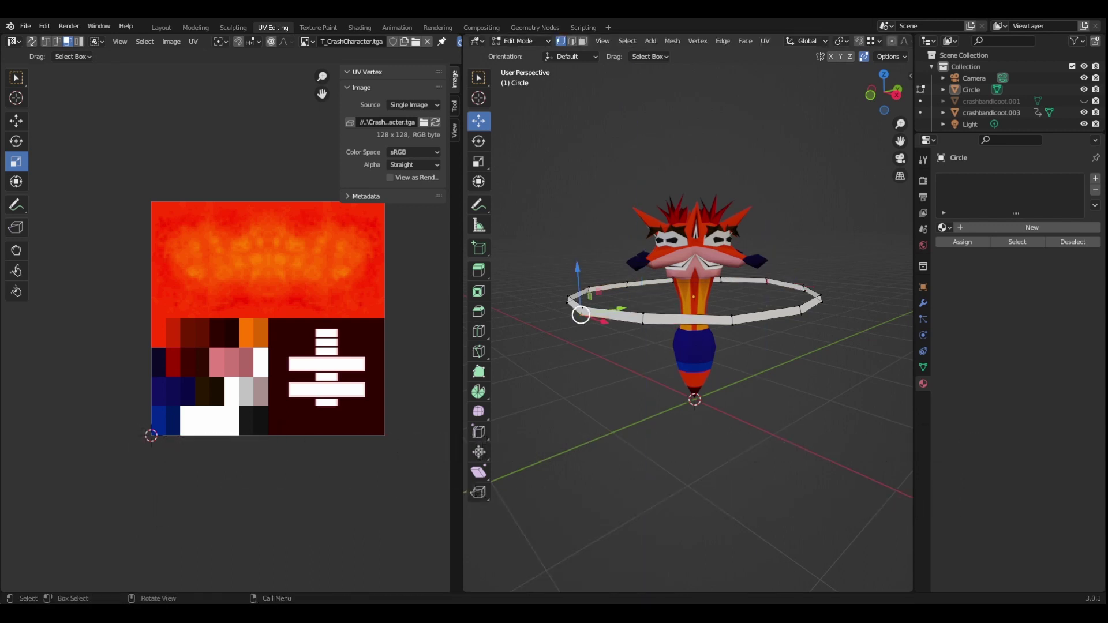
{"action": "key", "text": "KP_7"}
{"action": "key", "text": "Return"}
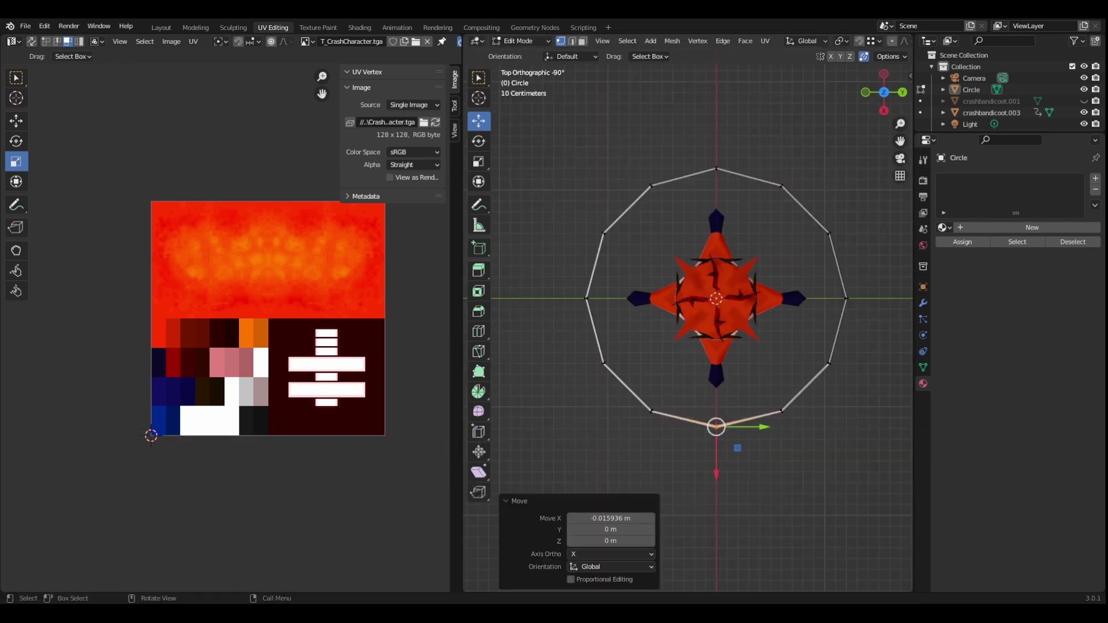
{"action": "key", "text": "g"}
{"action": "left_click", "coordinate": [829, 228]}
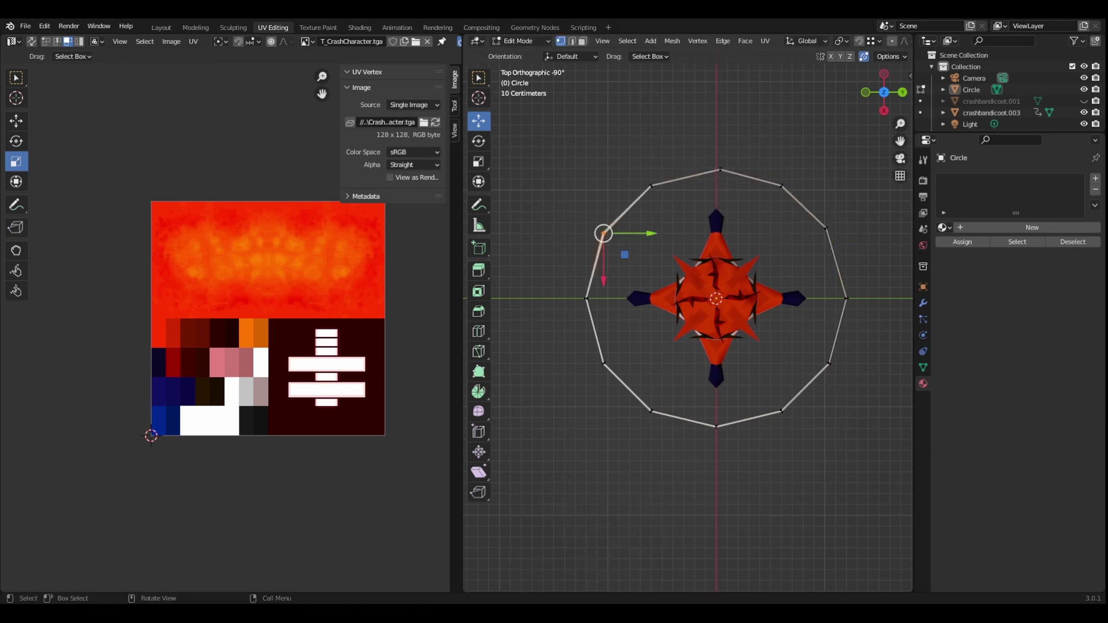
{"action": "left_click_drag", "start_coordinate": [603, 233], "coordinate": [604, 238]}
{"action": "left_click_drag", "start_coordinate": [587, 298], "coordinate": [591, 298]}
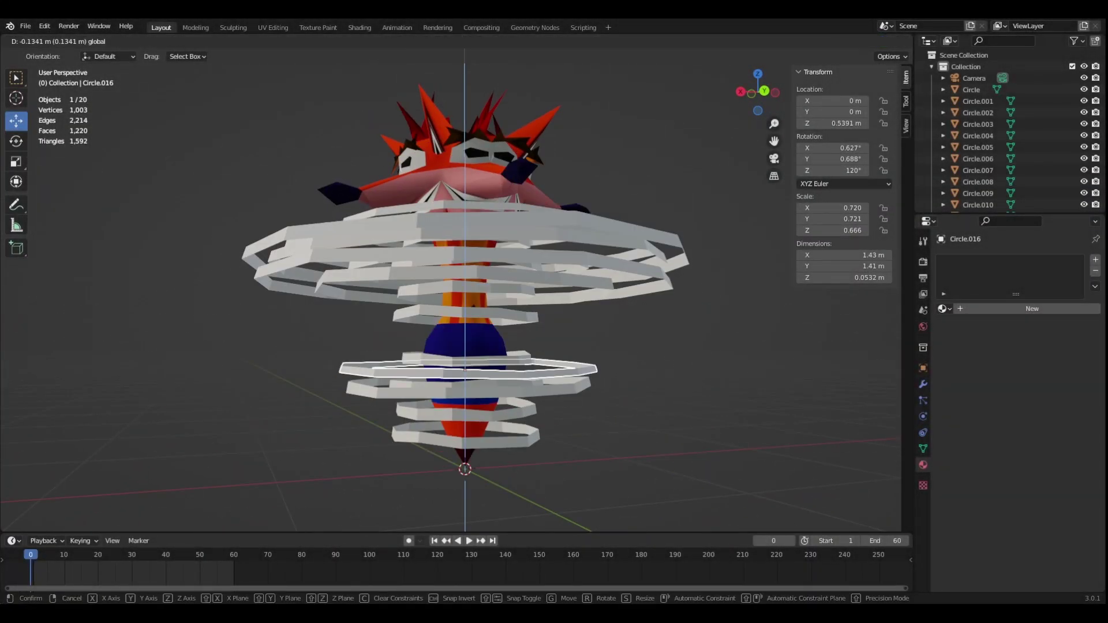
Pick the lower swirl rings and raise them to new heights along Z.
{"action": "key", "text": "Return"}
{"action": "left_click", "coordinate": [416, 412]}
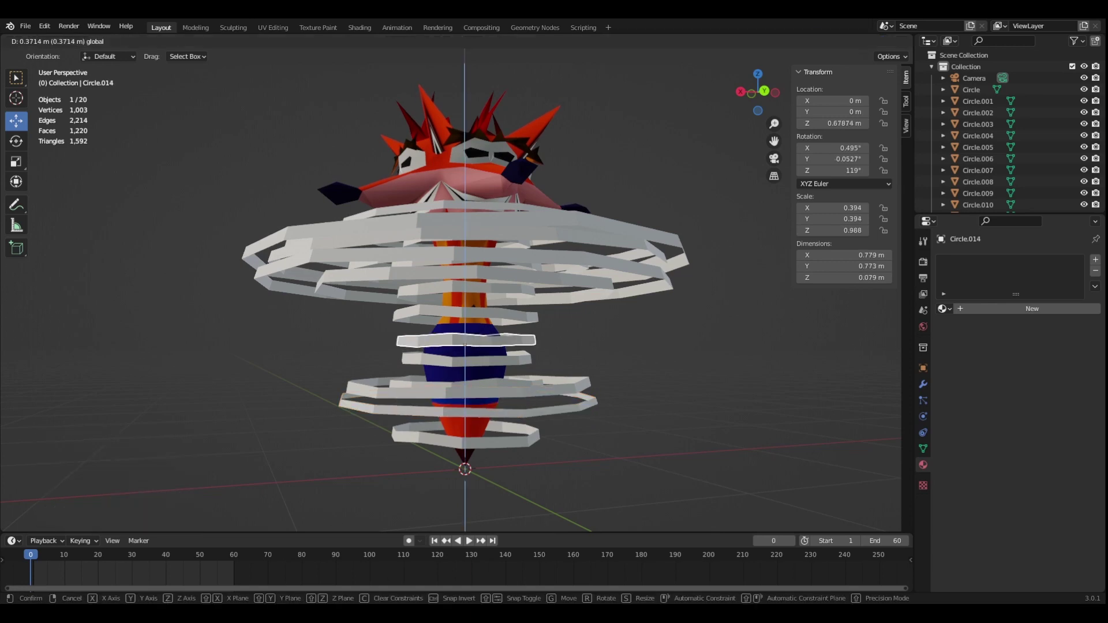
{"action": "key", "text": "Return"}
{"action": "left_click", "coordinate": [520, 385]}
{"action": "key", "text": "g"}
{"action": "key", "text": "z"}
{"action": "key", "text": "Return"}
{"action": "key", "text": "shift+space"}
{"action": "key", "text": "s"}
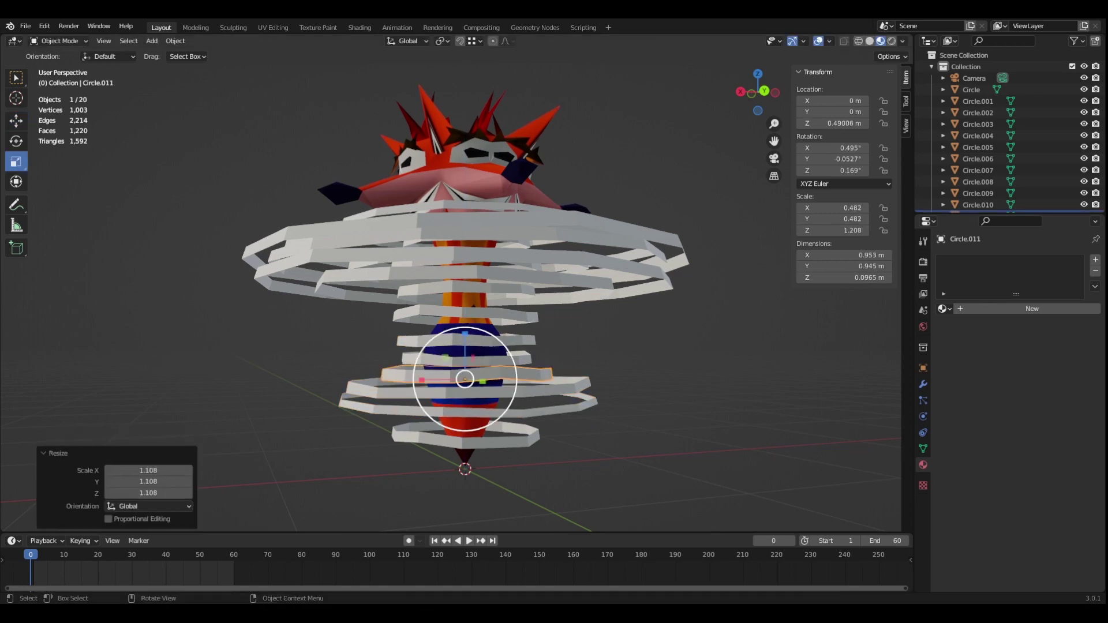
Shrink the bottom ring slightly and rotate other rings for an uneven swirl.
{"action": "middle_click_drag", "start_coordinate": [464, 346], "coordinate": [496, 341]}
{"action": "left_click", "coordinate": [381, 387]}
{"action": "left_click_drag", "start_coordinate": [508, 404], "coordinate": [479, 359]}
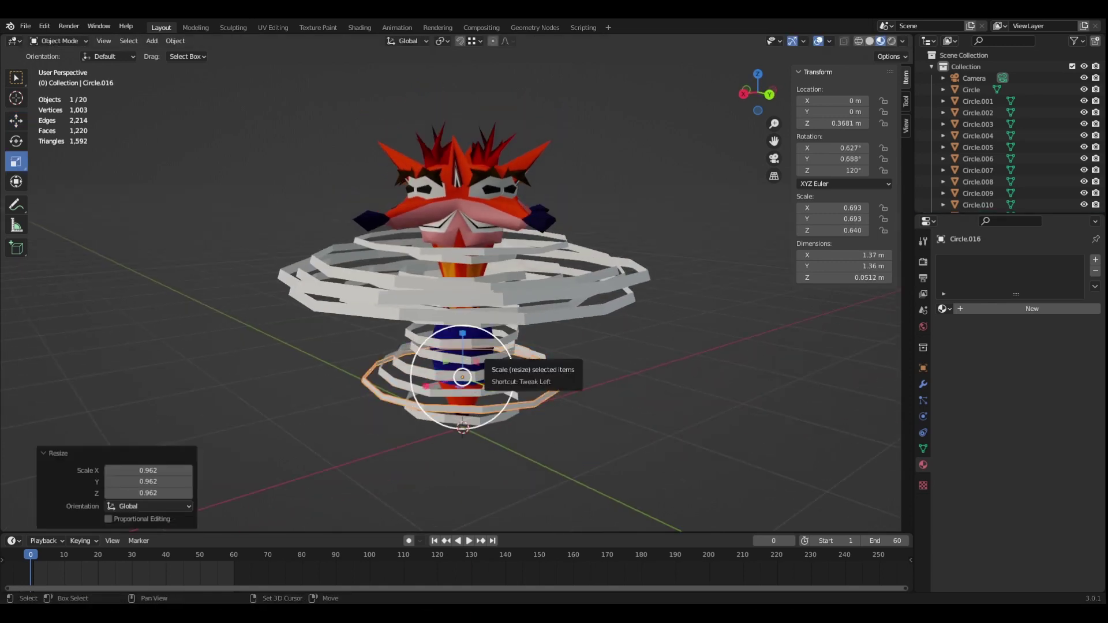
{"action": "left_click", "coordinate": [485, 363], "text": "shift"}
{"action": "left_click", "coordinate": [526, 372]}
{"action": "key", "text": "alt+a"}
{"action": "scroll", "coordinate": [525, 373], "scroll_direction": "down", "scroll_amount": 5}
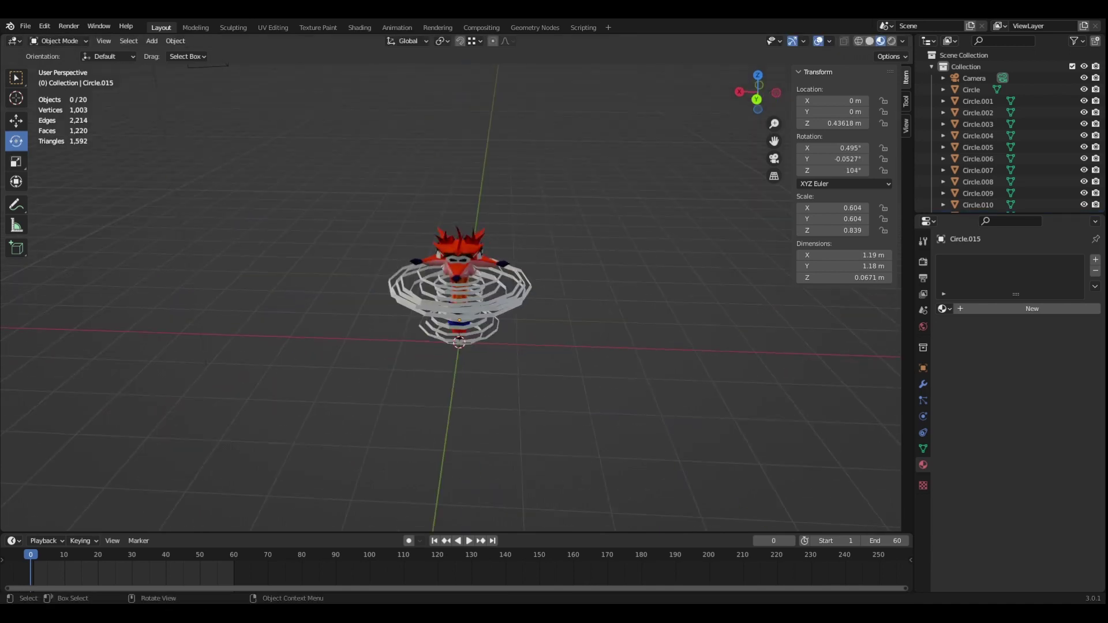
{"action": "scroll", "coordinate": [462, 289], "scroll_direction": "up", "scroll_amount": 4}
{"action": "middle_click_drag", "start_coordinate": [462, 288], "coordinate": [548, 265]}
{"action": "left_click", "coordinate": [323, 271]}
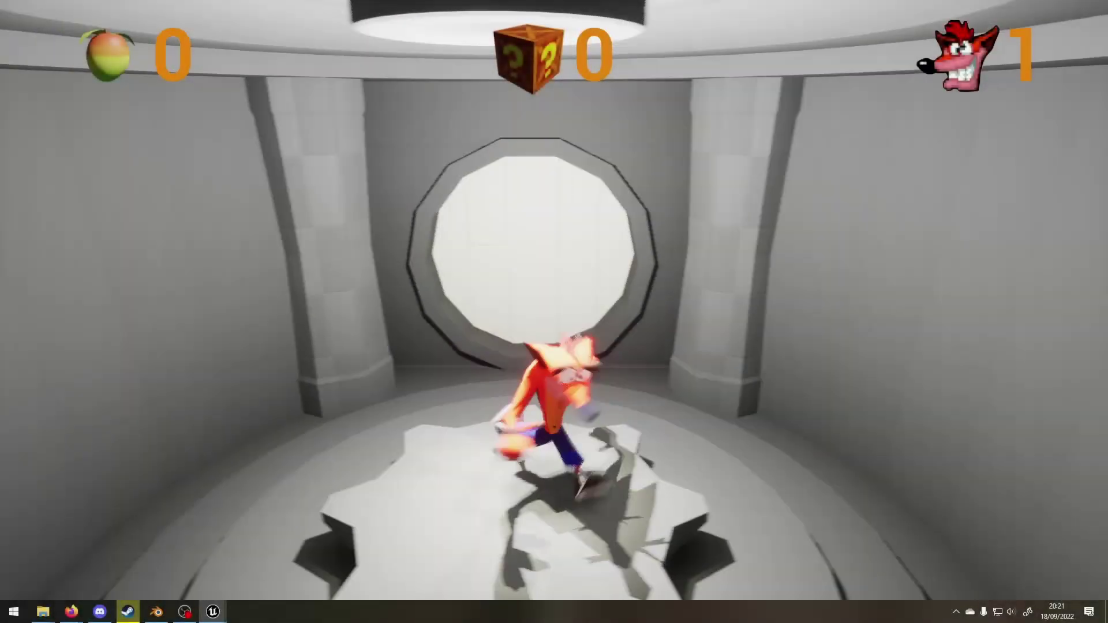
Trigger Crash's spin attack repeatedly in-game, including next to the Wumpa fruit.
{"action": "key", "text": "e"}
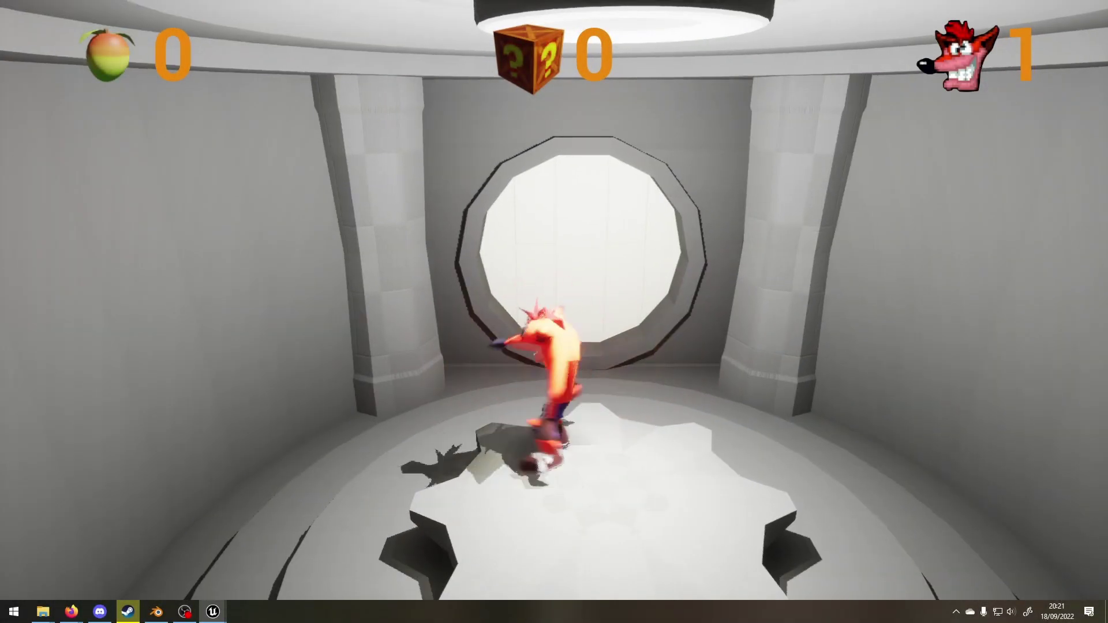
{"action": "key", "text": "e"}
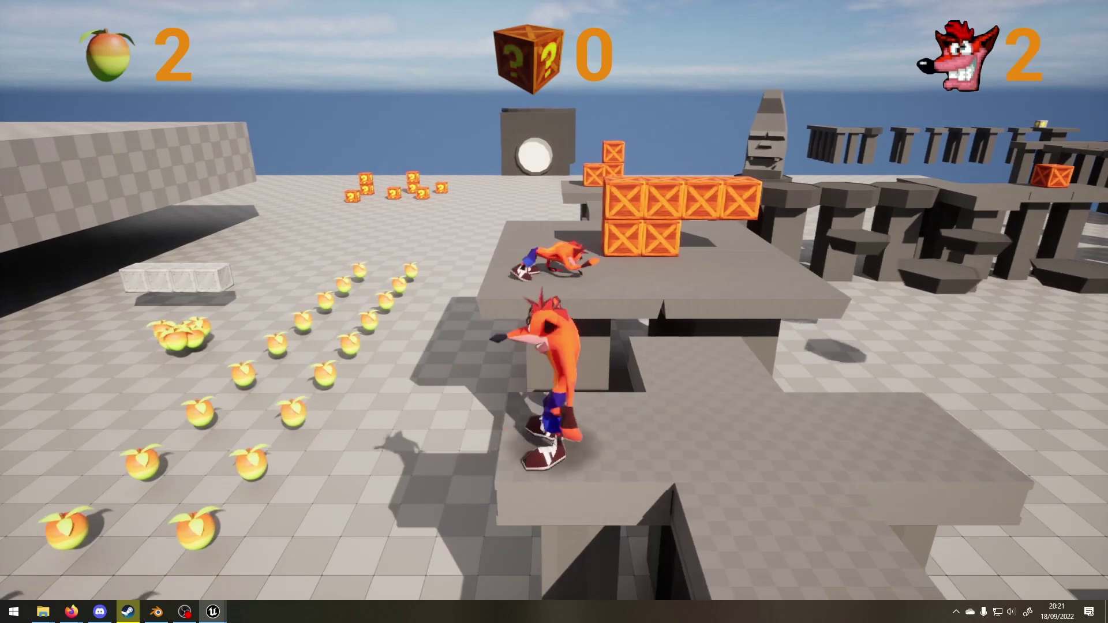
{"action": "key", "text": "e"}
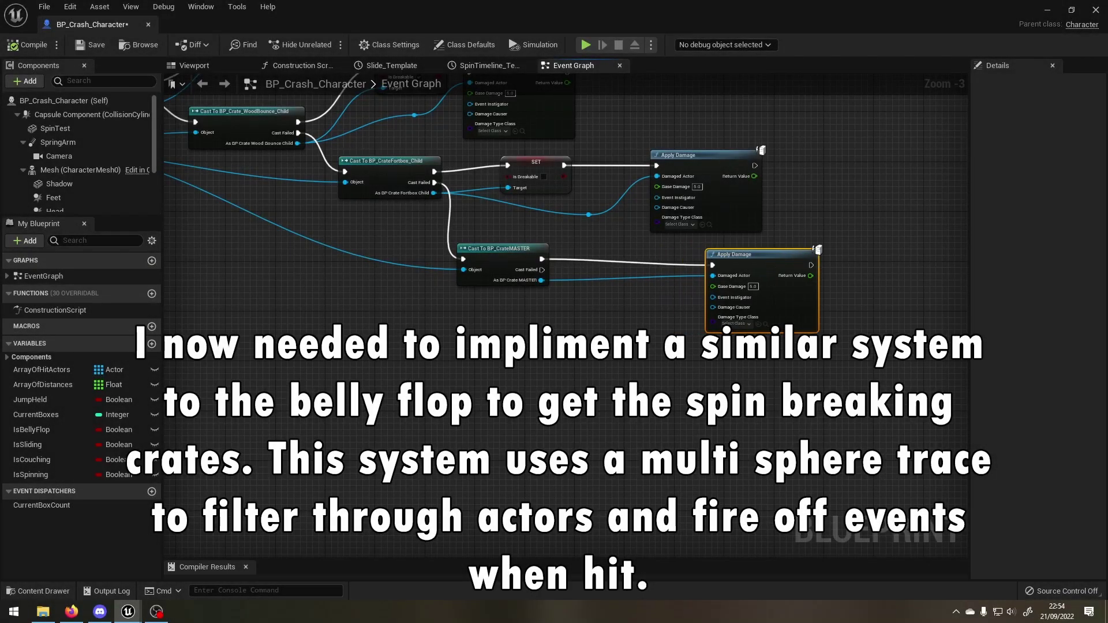
Add a Cast To BP_WumpaFruit node off the BP_CrateMASTER cast's failed output.
{"action": "scroll", "coordinate": [565, 231], "scroll_direction": "down", "scroll_amount": 3}
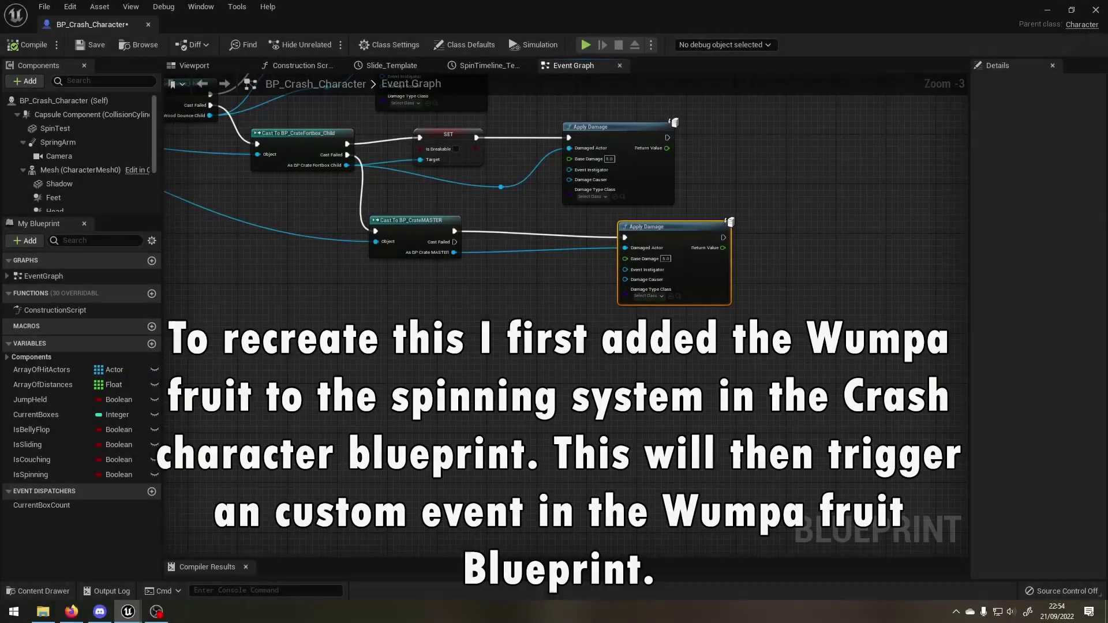
{"action": "left_click_drag", "start_coordinate": [455, 242], "coordinate": [519, 312]}
{"action": "type", "text": "cast"}
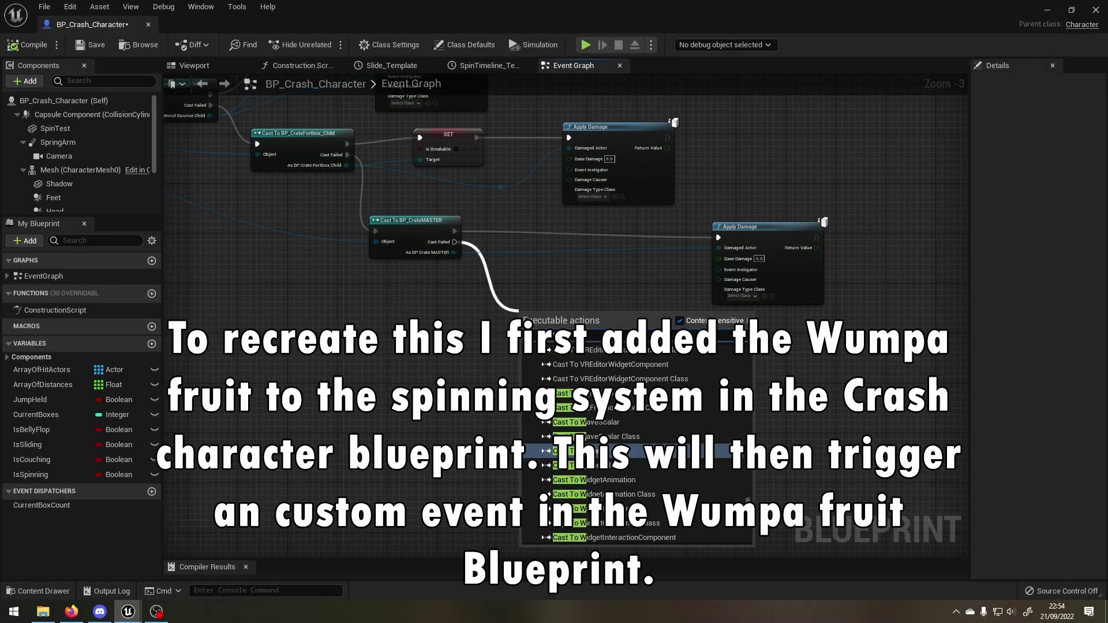
{"action": "left_click", "coordinate": [592, 371]}
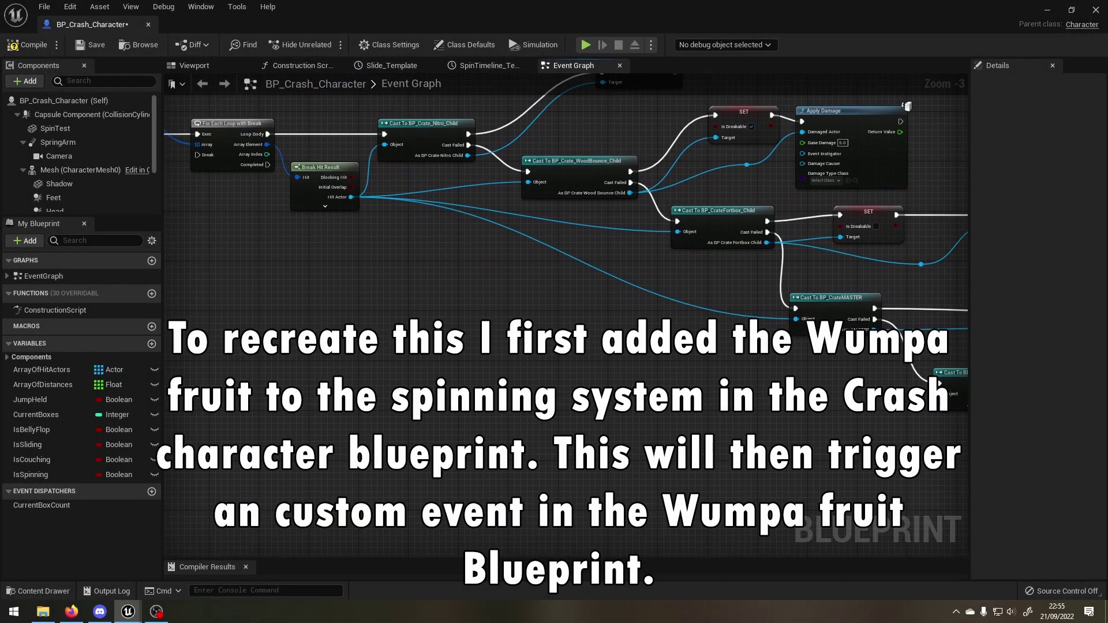
Add a custom event named HitBySpin to the Wumpa fruit graph.
{"action": "type", "text": "customevent"}
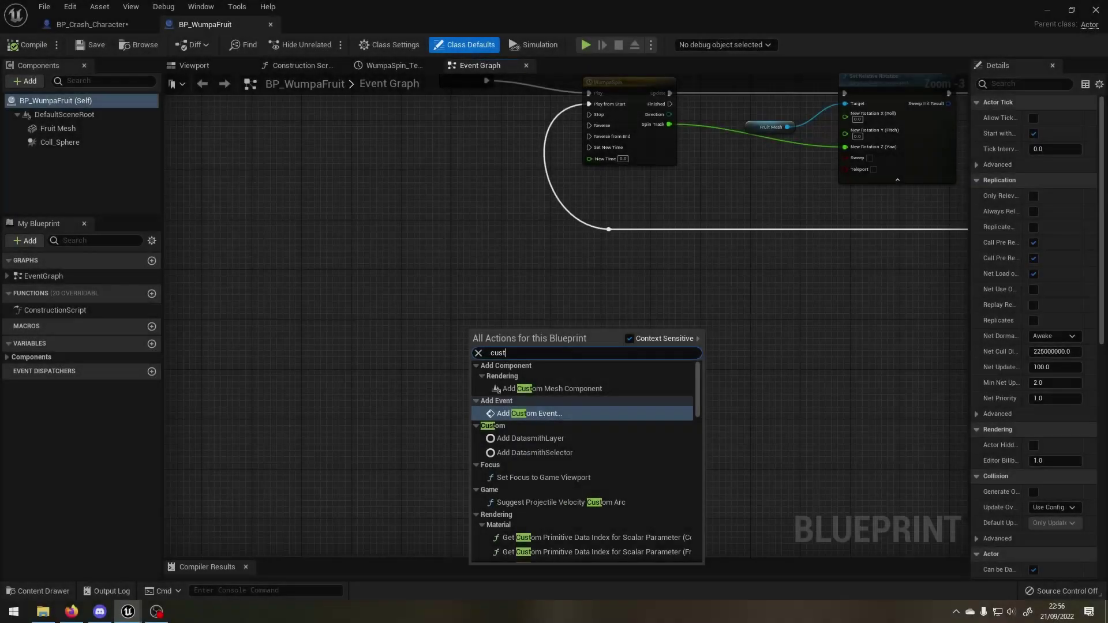
{"action": "left_click", "coordinate": [529, 378]}
{"action": "type", "text": "Hit"}
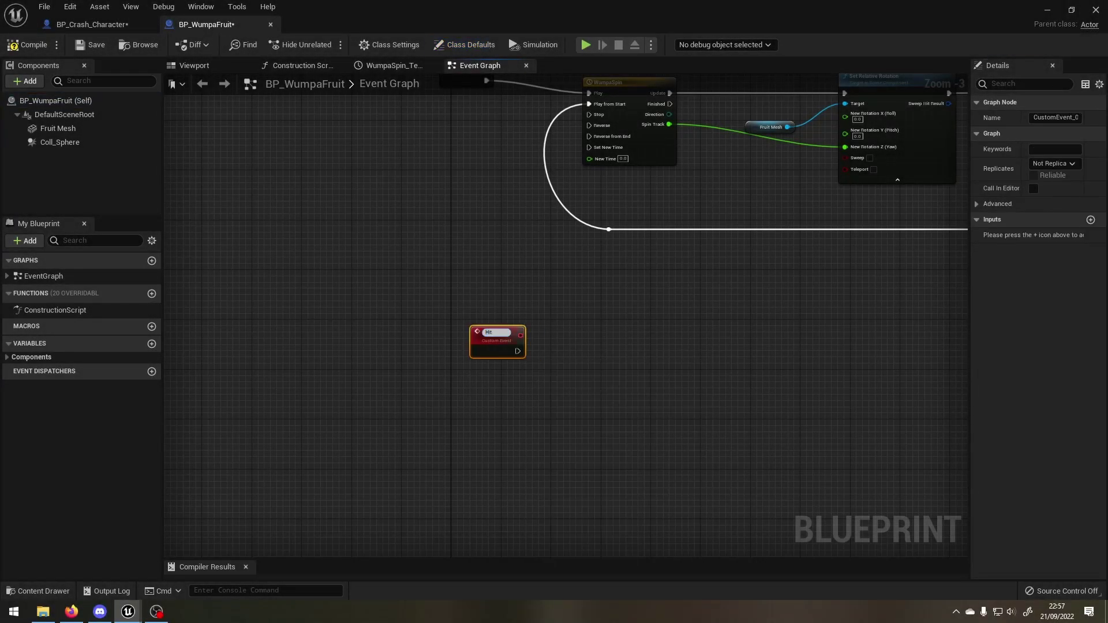
{"action": "type", "text": "BySpin"}
{"action": "key", "text": "Return"}
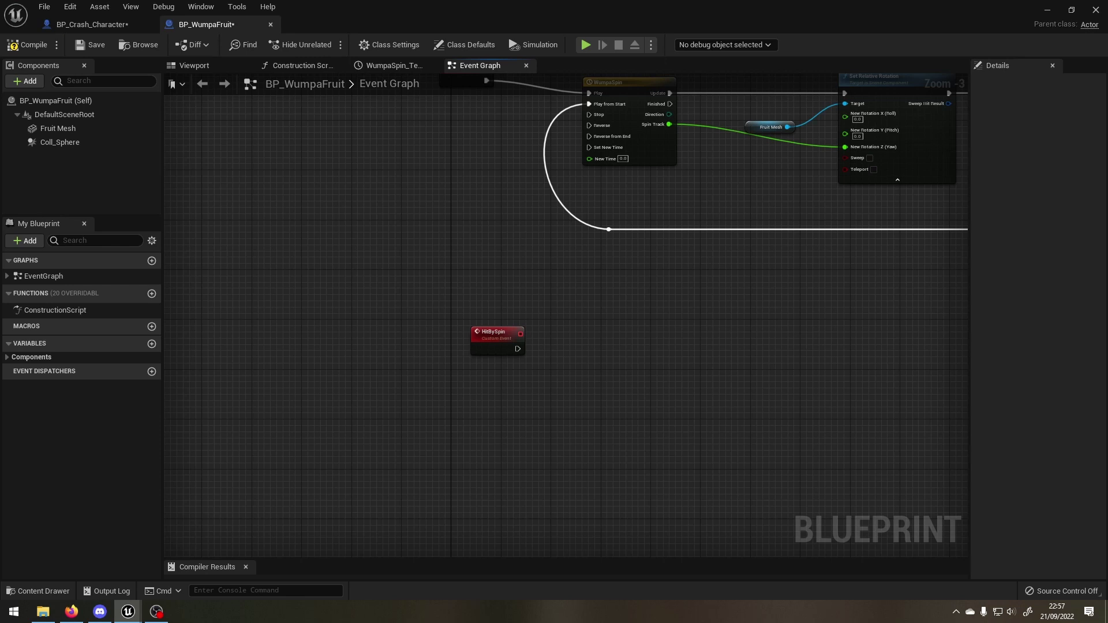
Add a Boolean variable IsCollectable and rearrange the overlap and cast nodes.
{"action": "right_click_drag", "start_coordinate": [375, 243], "coordinate": [837, 378]}
{"action": "right_click_drag", "start_coordinate": [505, 306], "coordinate": [623, 400]}
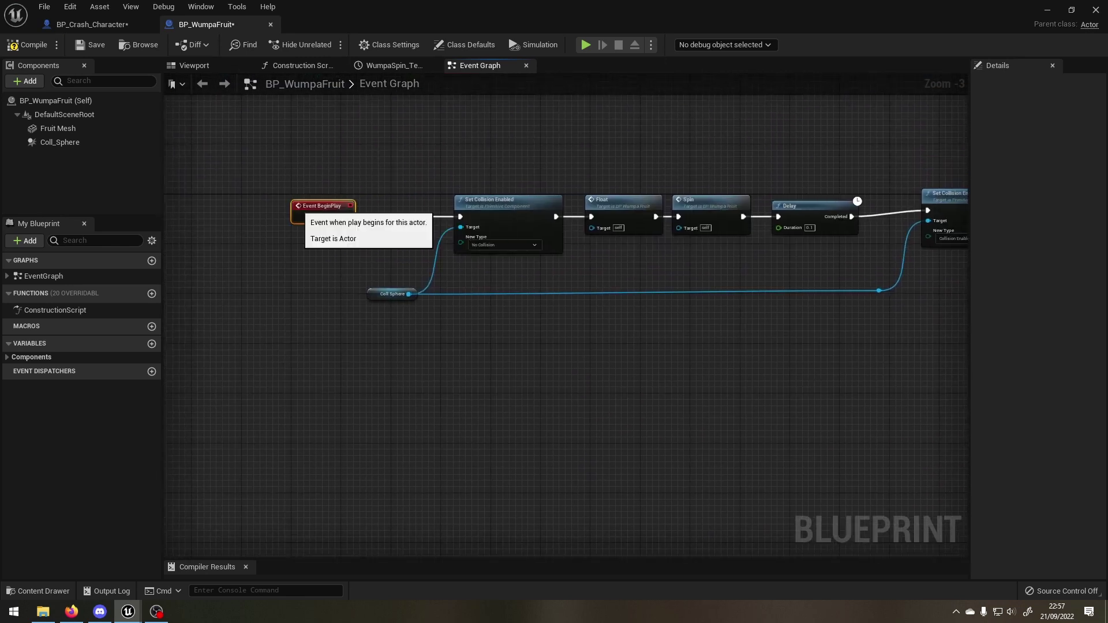
{"action": "right_click_drag", "start_coordinate": [519, 346], "coordinate": [602, 363]}
{"action": "left_click", "coordinate": [151, 344]}
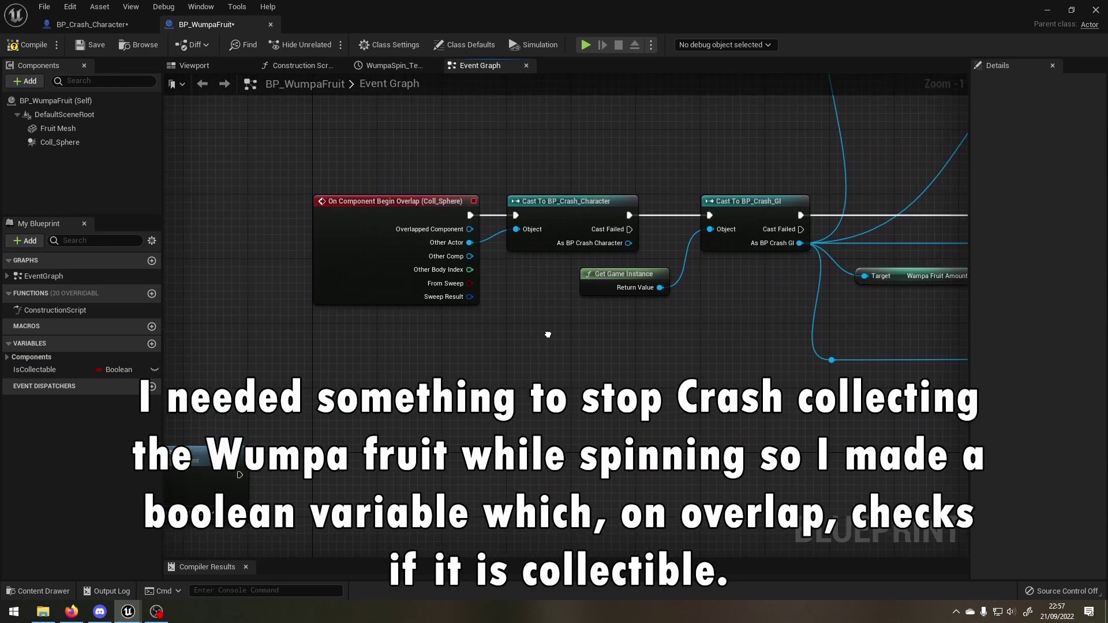
{"action": "right_click_drag", "start_coordinate": [553, 323], "coordinate": [600, 346]}
{"action": "left_click_drag", "start_coordinate": [600, 214], "coordinate": [407, 213]}
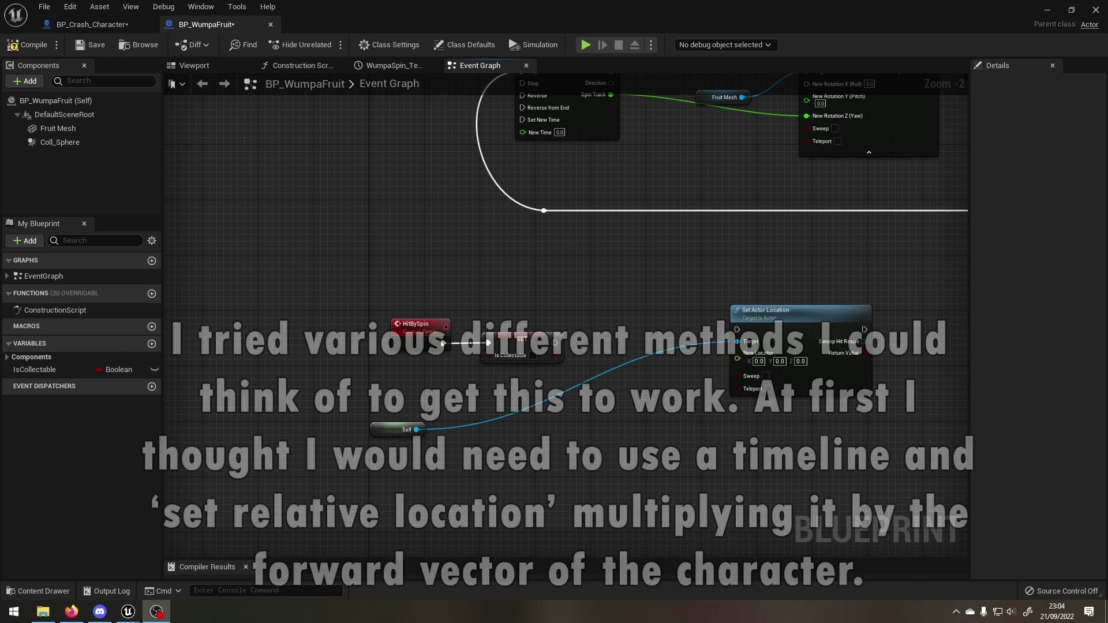
Add a Timeline node to the BP_WumpaFruit graph for the HitBySpin chain.
{"action": "right_click", "coordinate": [632, 260]}
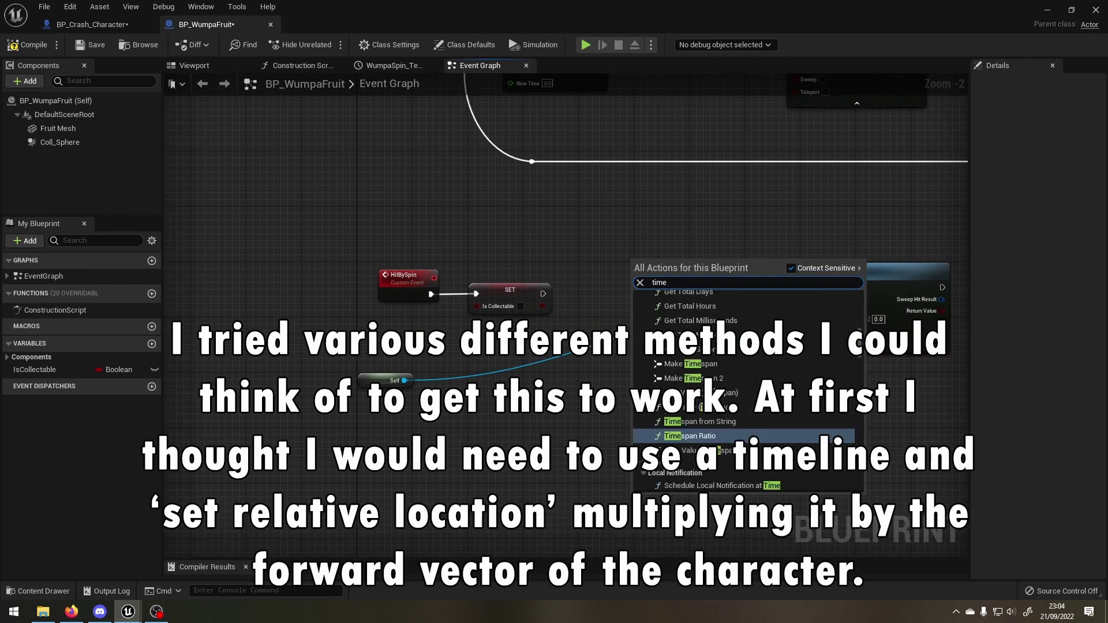
{"action": "type", "text": "timeline"}
{"action": "key", "text": "Return"}
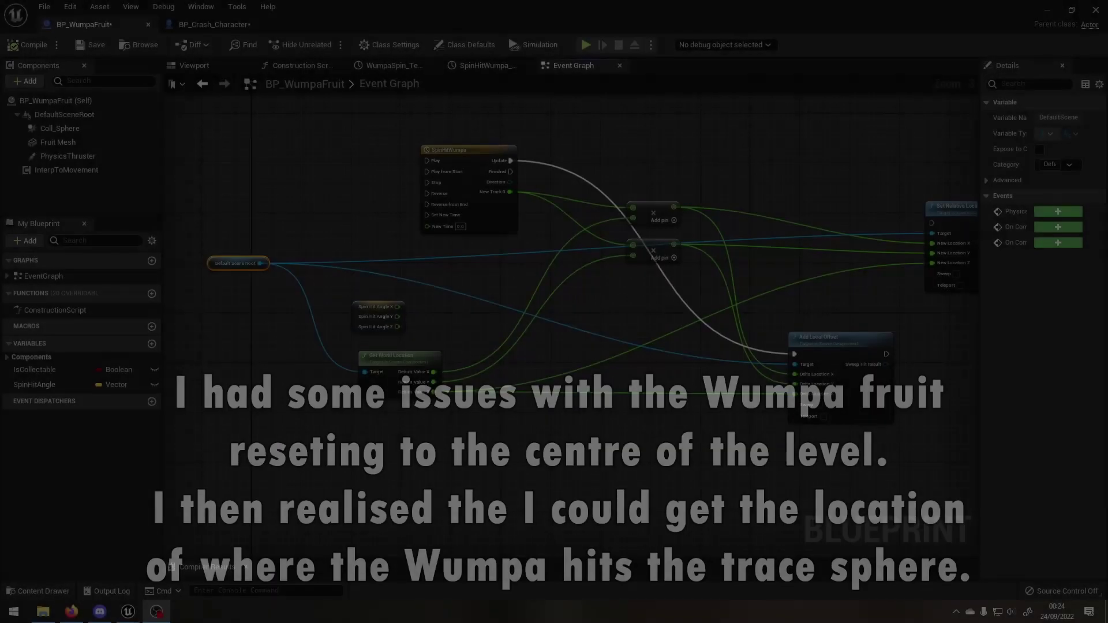
{"action": "scroll", "coordinate": [405, 380], "scroll_direction": "up", "scroll_amount": 1}
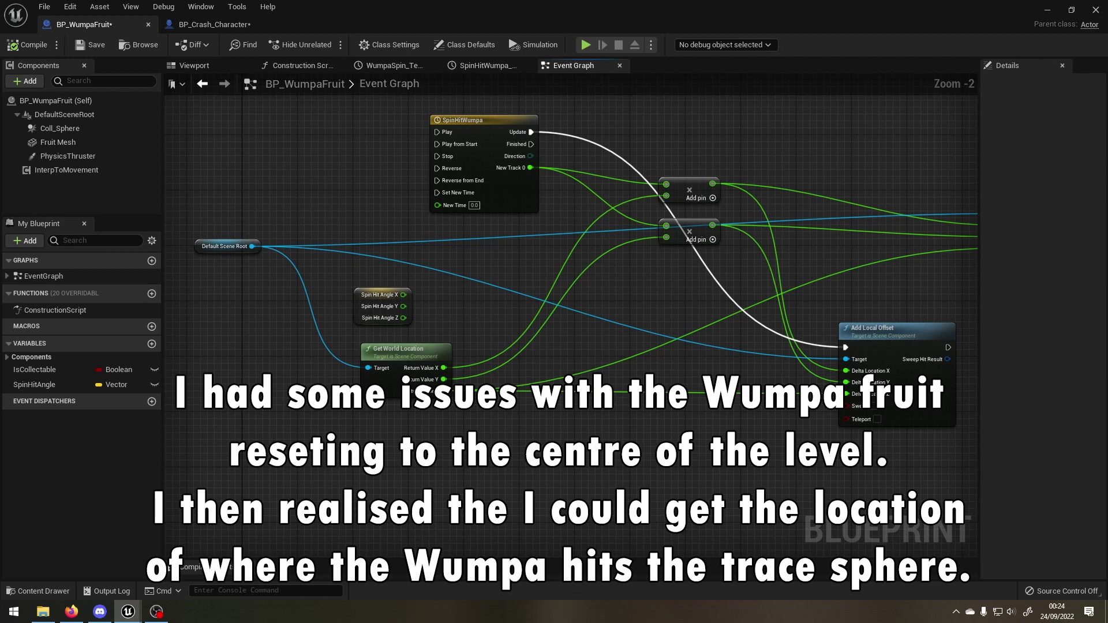
{"action": "mouse_move", "coordinate": [405, 379]}
{"action": "right_mouse_down"}
{"action": "mouse_move", "coordinate": [430, 390]}
{"action": "mouse_move", "coordinate": [272, 467]}
{"action": "right_mouse_up"}
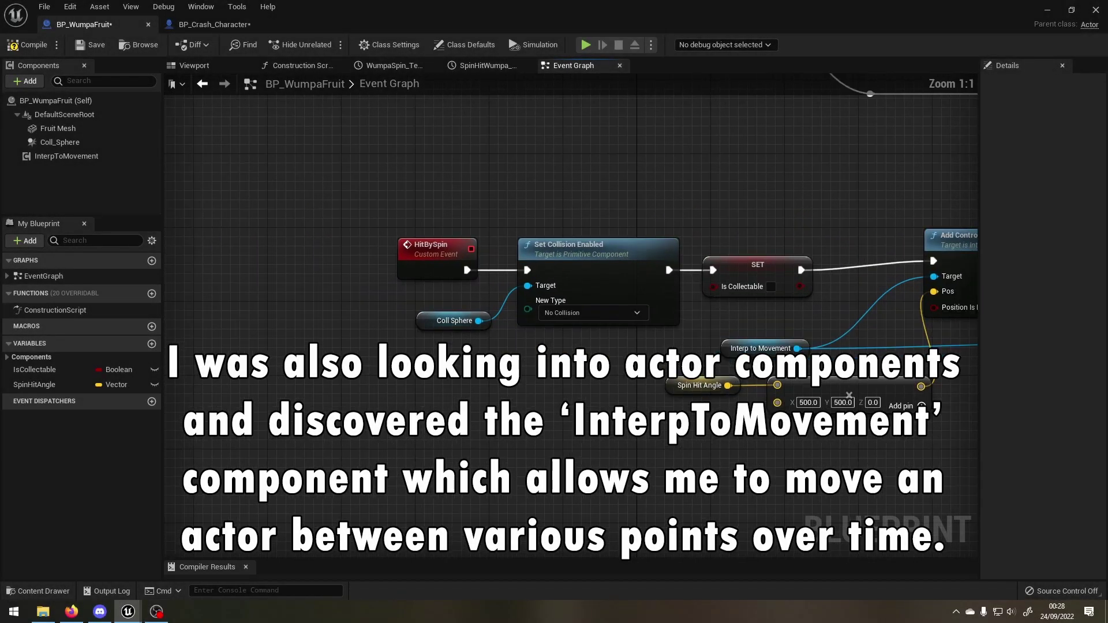
Pan the Event Graph so the full HitBySpin node chain is visible.
{"action": "right_click_drag", "start_coordinate": [601, 458], "coordinate": [369, 446]}
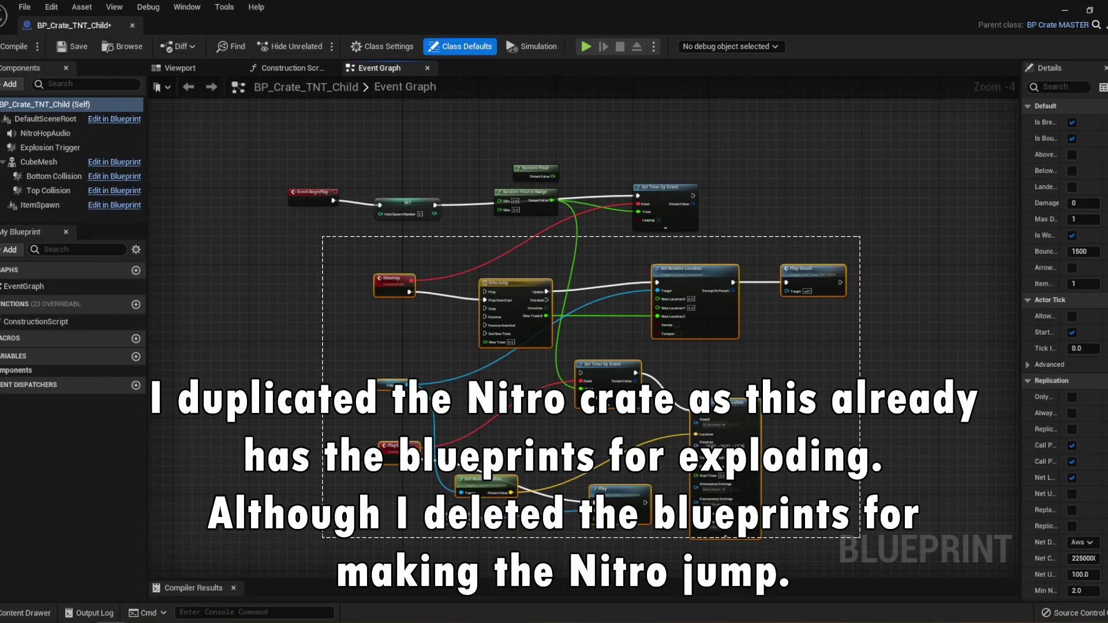
Delete the Nitro jump nodes, give CubeMesh M_TNT_Base_Inst and M_TNT_Inst, then play-test.
{"action": "key", "text": "Delete"}
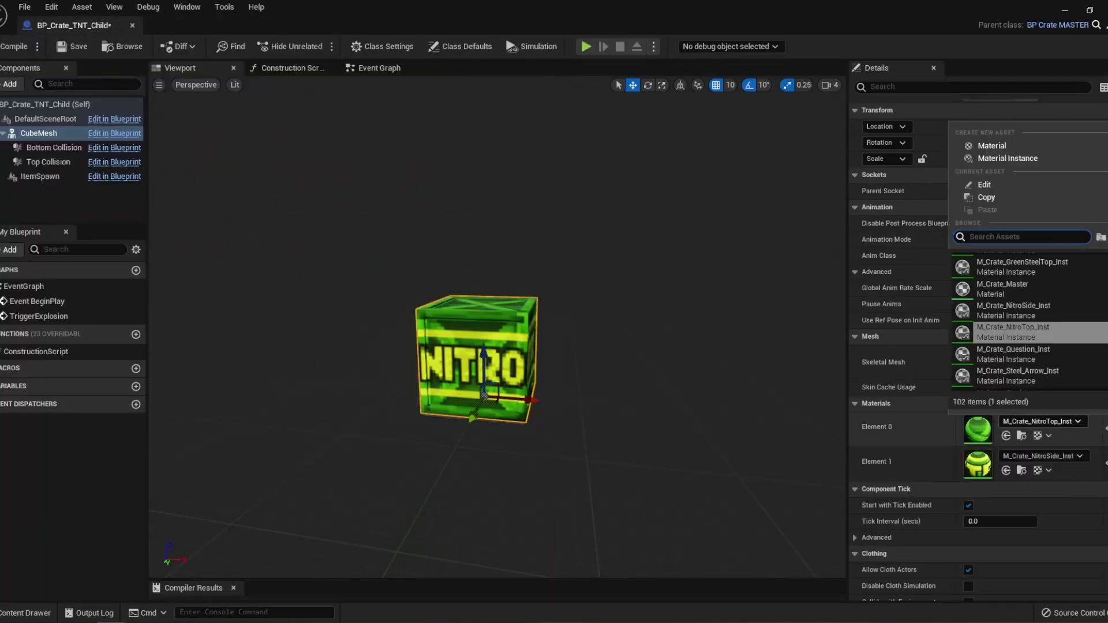
{"action": "type", "text": "tnt"}
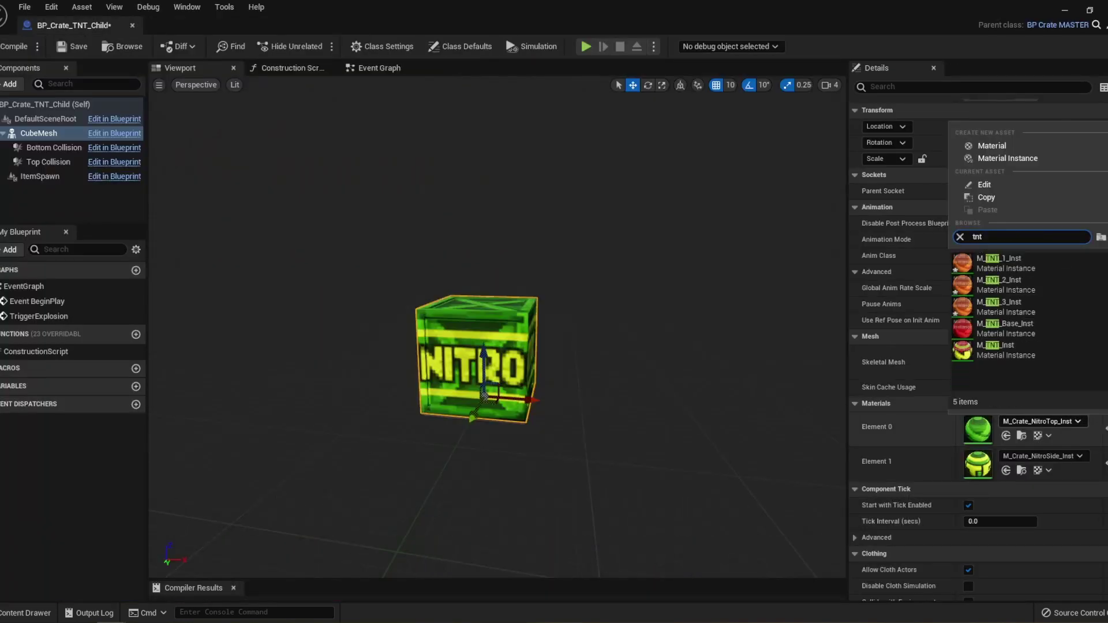
{"action": "left_click", "coordinate": [1005, 328]}
{"action": "left_click", "coordinate": [1044, 456]}
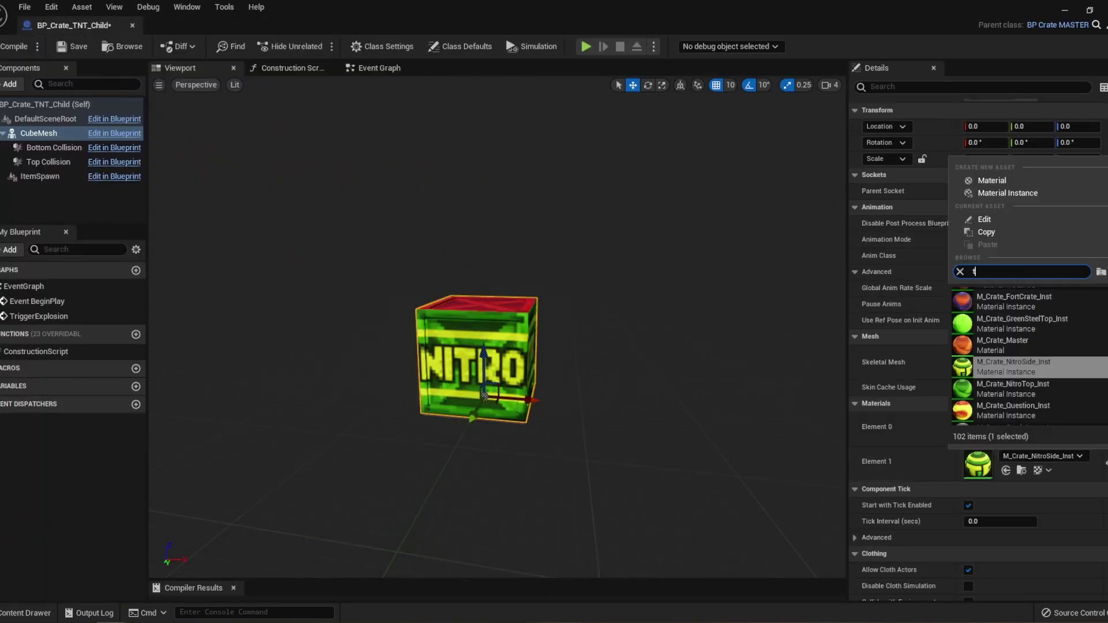
{"action": "type", "text": "tnt"}
{"action": "left_click", "coordinate": [1004, 352]}
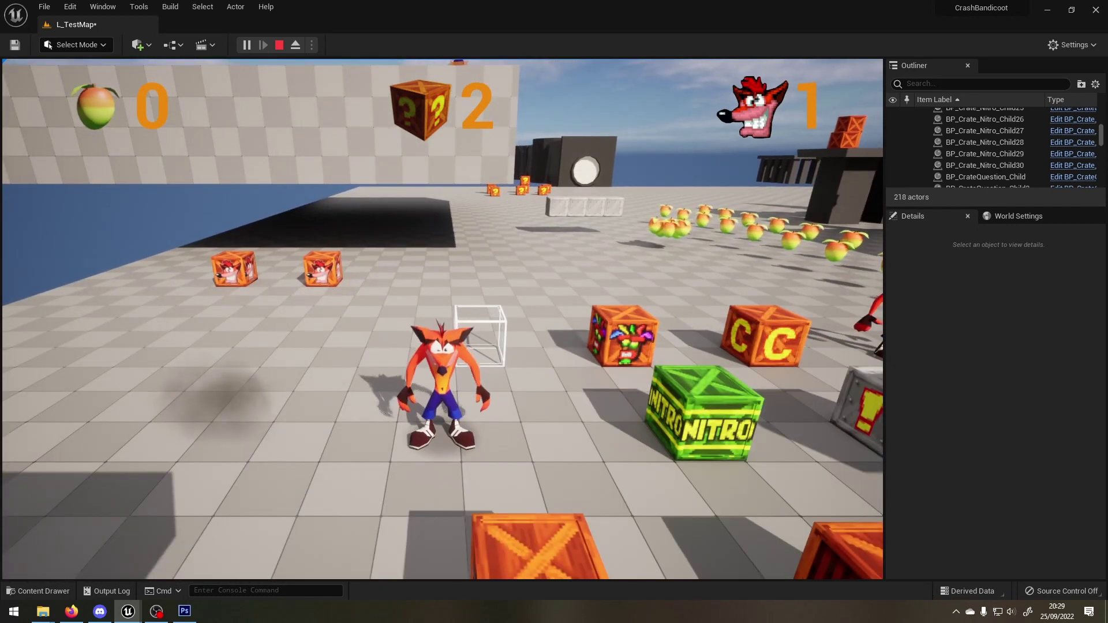
{"action": "key", "text": "Escape"}
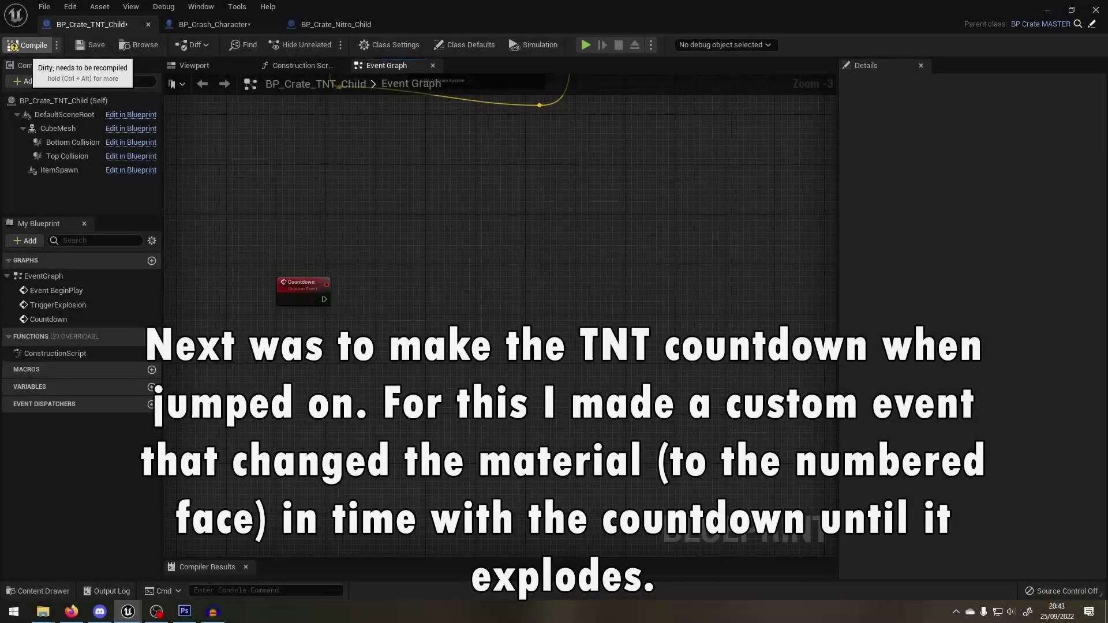
Compile the blueprint and add a Play Sound at Location node after the Countdown event.
{"action": "left_click", "coordinate": [26, 45]}
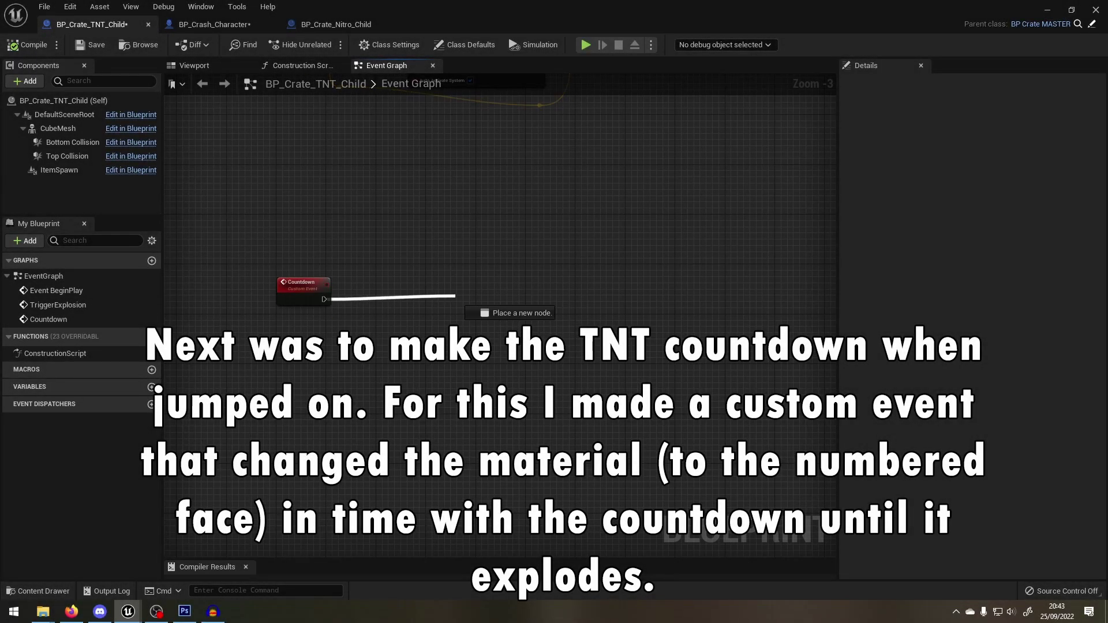
{"action": "left_click_drag", "start_coordinate": [430, 300], "coordinate": [430, 301]}
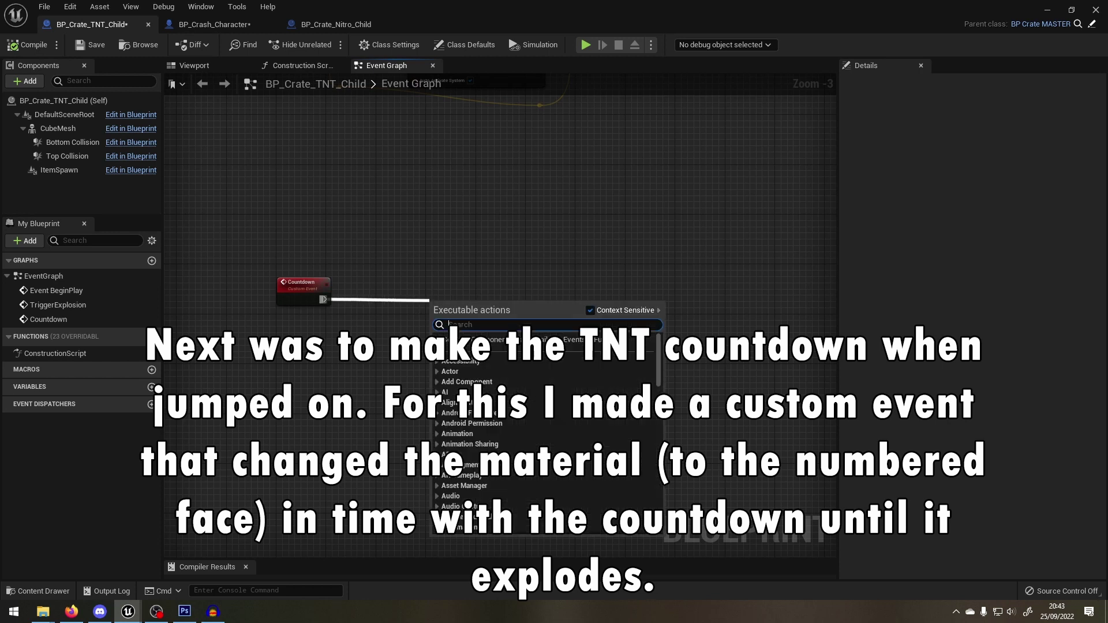
{"action": "type", "text": "playsound"}
{"action": "key", "text": "Down"}
{"action": "key", "text": "Return"}
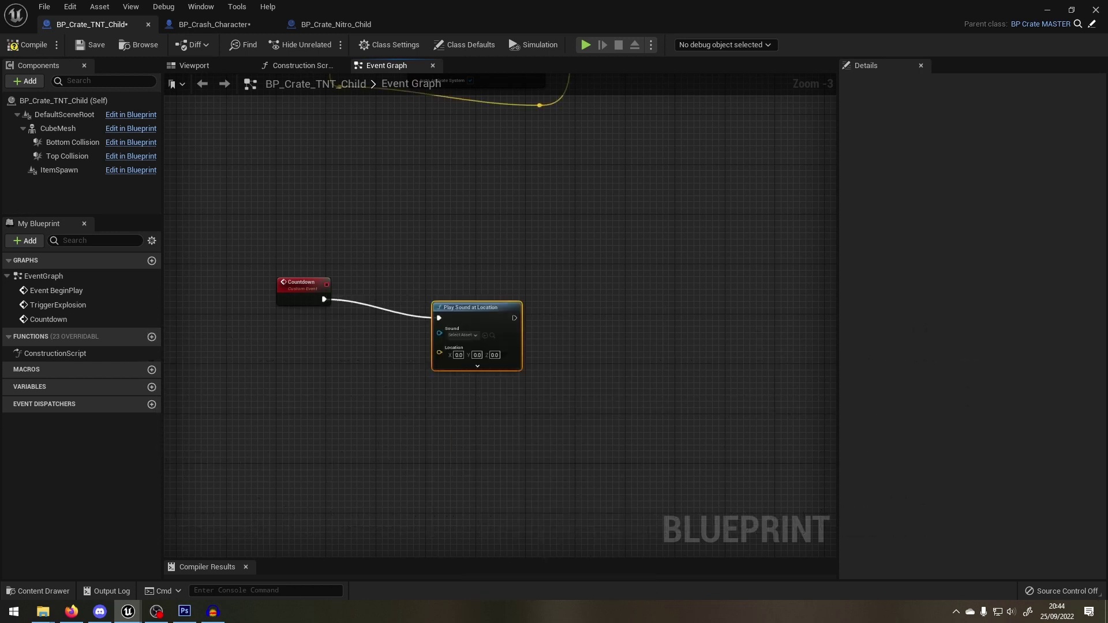
Feed Cube Mesh's Get World Location into the sound's Location pin and tidy the nodes.
{"action": "mouse_move", "coordinate": [58, 128]}
{"action": "left_mouse_down"}
{"action": "mouse_move", "coordinate": [404, 361]}
{"action": "mouse_move", "coordinate": [492, 369]}
{"action": "left_mouse_up"}
{"action": "type", "text": "get world"}
{"action": "key", "text": "Return"}
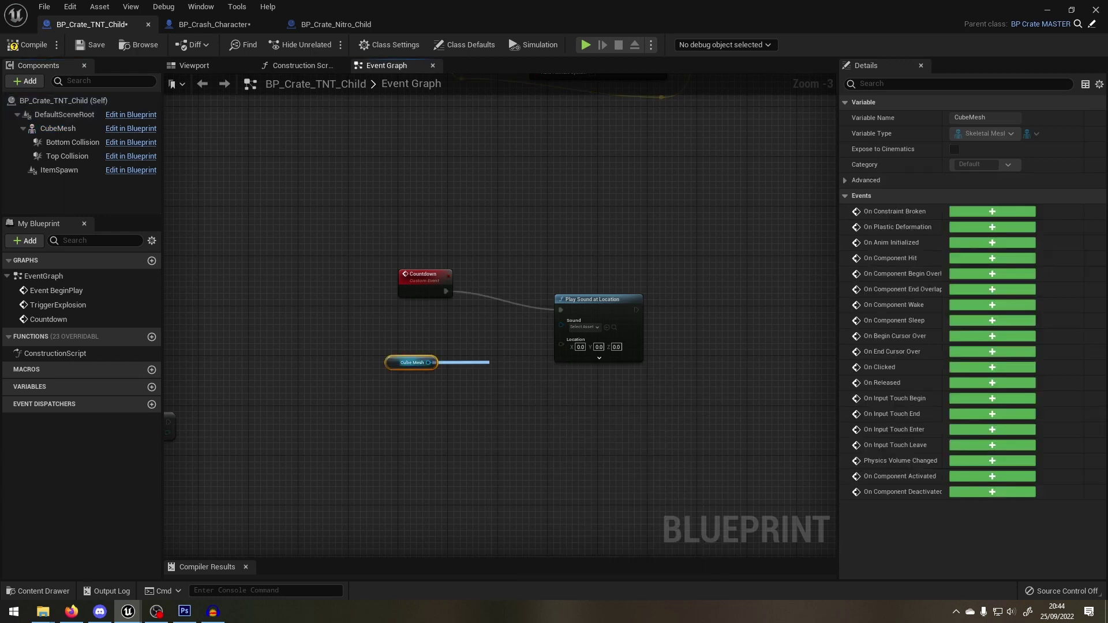
{"action": "mouse_move", "coordinate": [569, 383]}
{"action": "left_mouse_down"}
{"action": "mouse_move", "coordinate": [579, 358]}
{"action": "mouse_move", "coordinate": [560, 345]}
{"action": "left_mouse_up"}
{"action": "left_click_drag", "start_coordinate": [595, 299], "coordinate": [637, 262]}
{"action": "left_click_drag", "start_coordinate": [425, 274], "coordinate": [426, 262]}
{"action": "left_click_drag", "start_coordinate": [413, 362], "coordinate": [381, 307]}
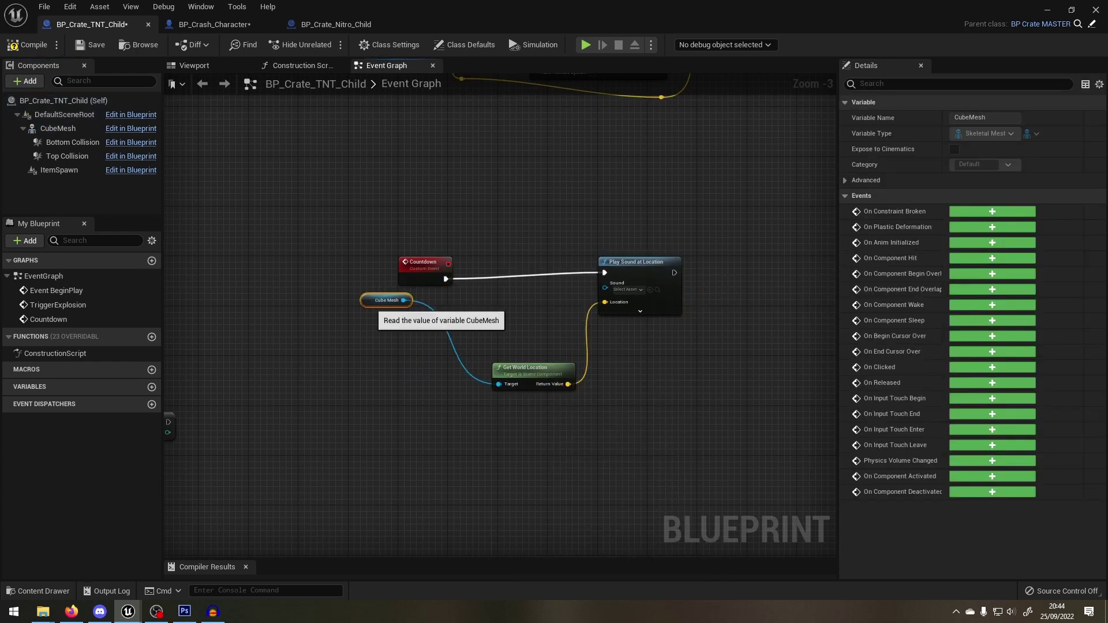
{"action": "left_click_drag", "start_coordinate": [525, 368], "coordinate": [488, 318]}
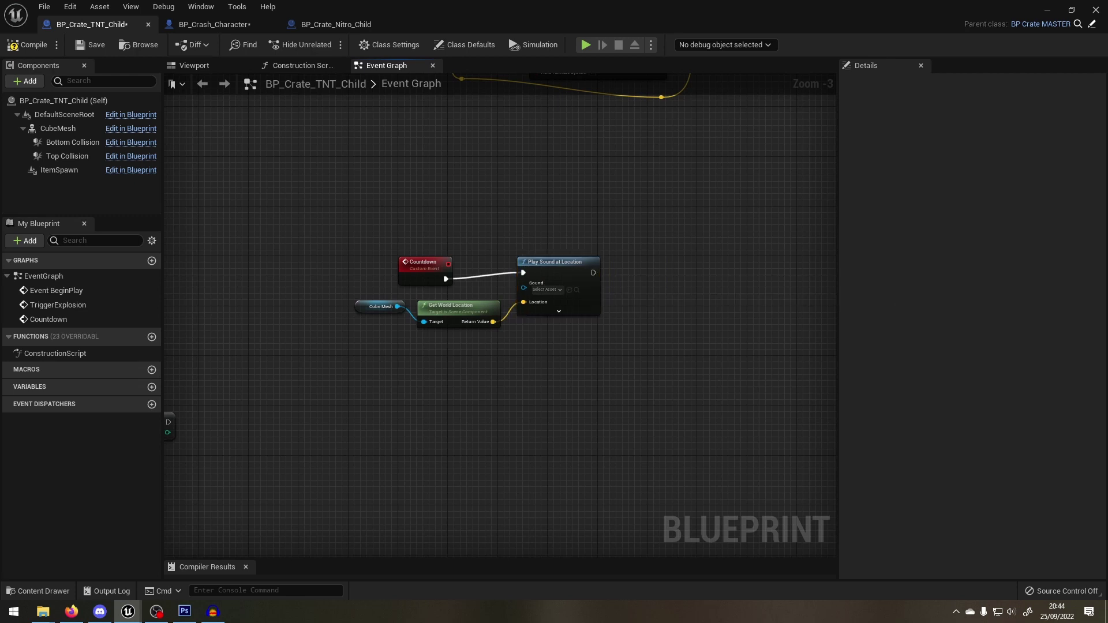
{"action": "right_click_drag", "start_coordinate": [641, 288], "coordinate": [551, 284]}
Set the sound to play to SC_TNTCountdown.
{"action": "key", "text": "ctrl+space"}
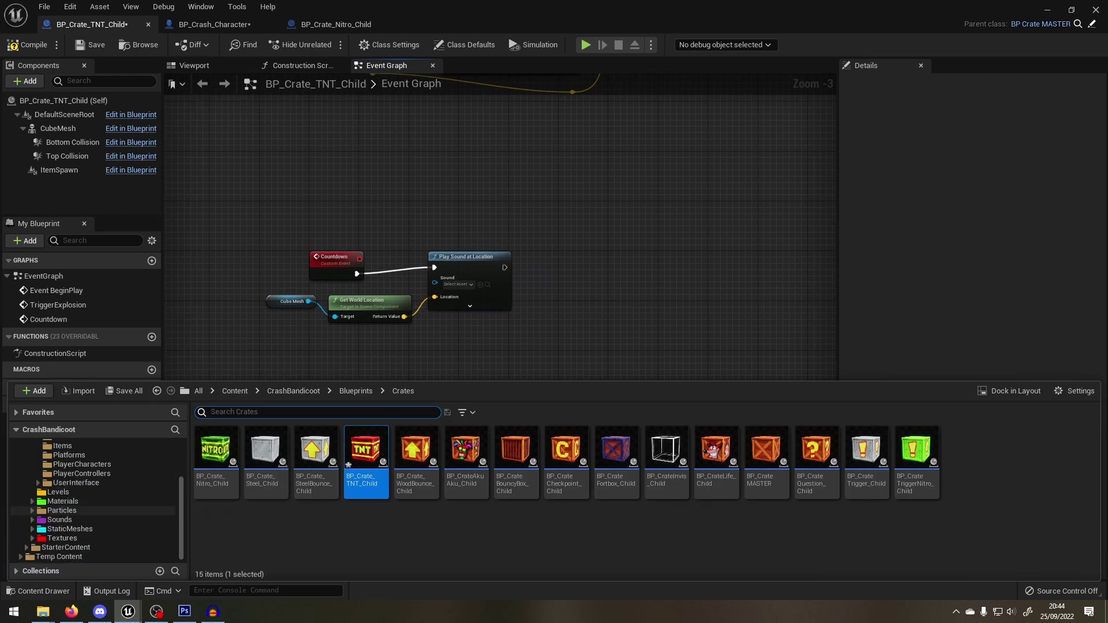
{"action": "key", "text": "ctrl+space"}
{"action": "scroll", "coordinate": [342, 326], "scroll_direction": "up", "scroll_amount": 2}
{"action": "left_click", "coordinate": [492, 272]}
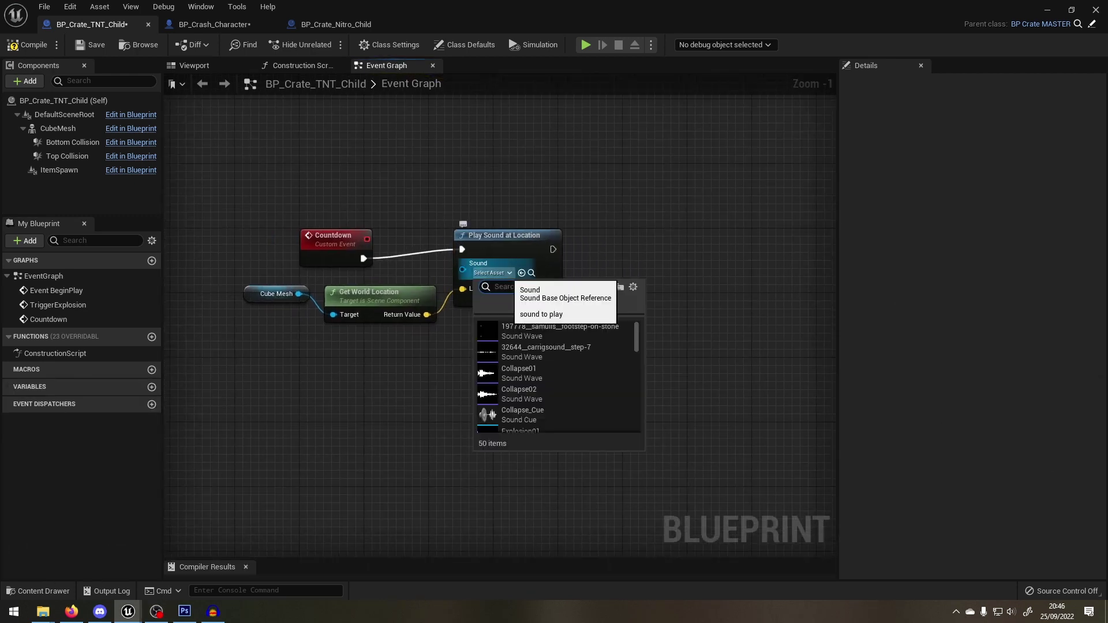
{"action": "left_click", "coordinate": [531, 352]}
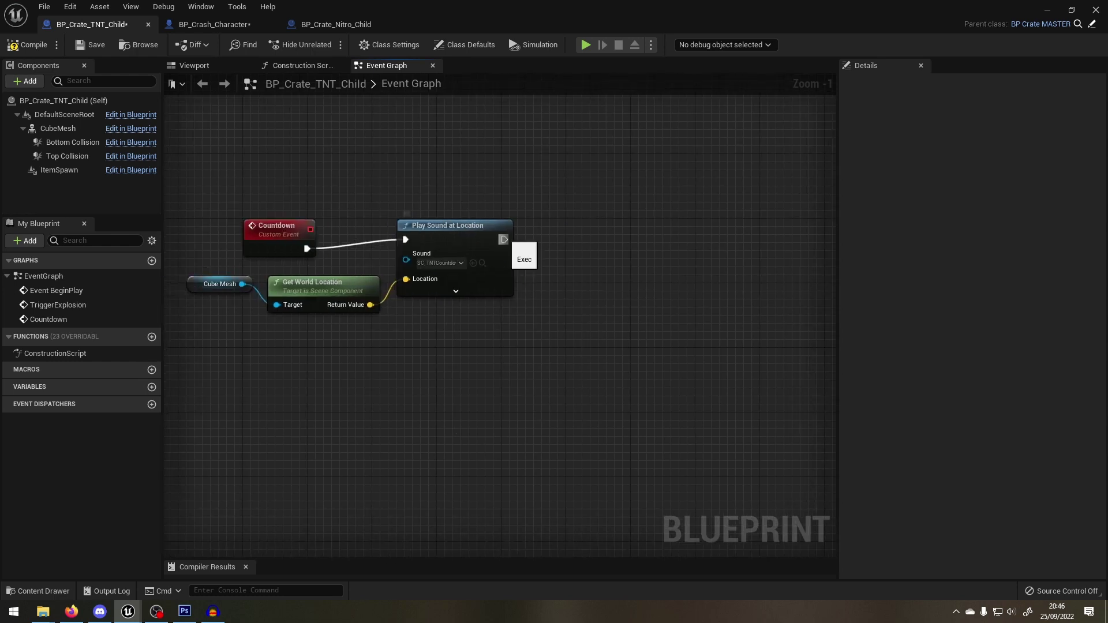
Add a Set Material node driven from the Cube Mesh reference.
{"action": "left_click_drag", "start_coordinate": [219, 284], "coordinate": [210, 405]}
{"action": "mouse_move", "coordinate": [445, 367]}
{"action": "left_mouse_down"}
{"action": "mouse_move", "coordinate": [594, 321]}
{"action": "mouse_move", "coordinate": [624, 233]}
{"action": "mouse_move", "coordinate": [602, 231]}
{"action": "left_mouse_up"}
{"action": "type", "text": "set mater"}
{"action": "key", "text": "Return"}
Set the first Set Material node's material to M_TNT_3_Inst.
{"action": "left_click", "coordinate": [194, 65]}
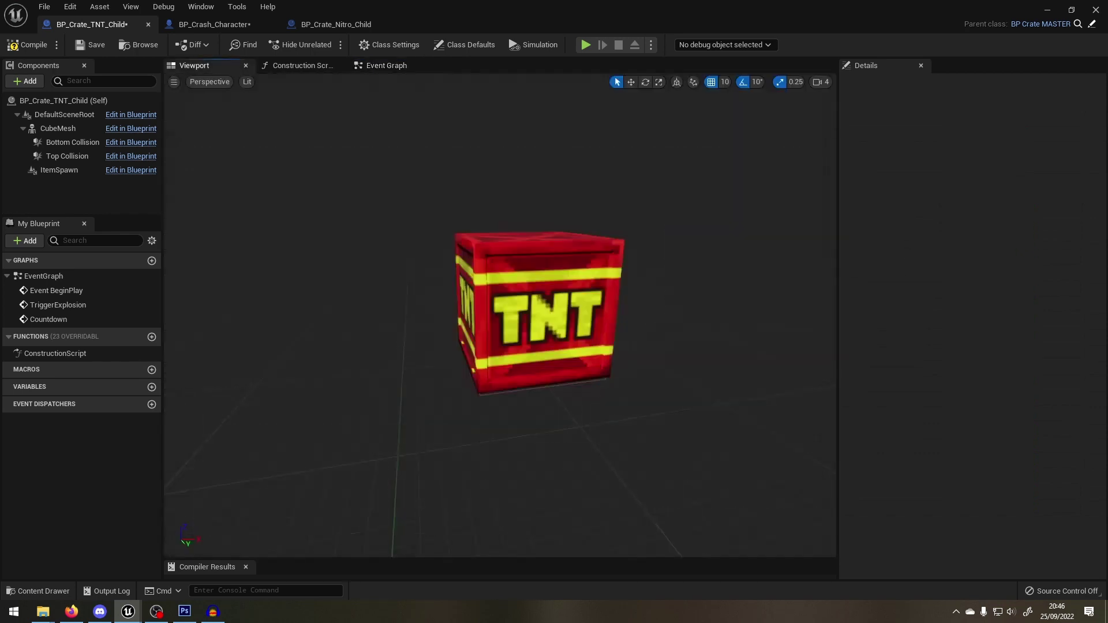
{"action": "left_click", "coordinate": [58, 129]}
{"action": "left_click", "coordinate": [386, 65]}
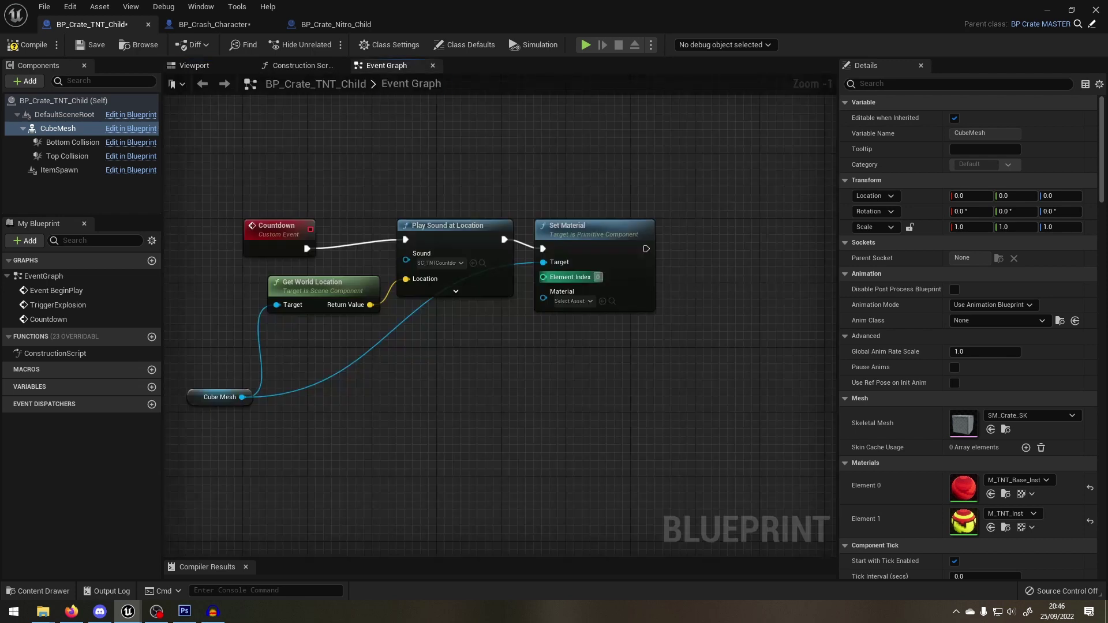
{"action": "left_click", "coordinate": [590, 301]}
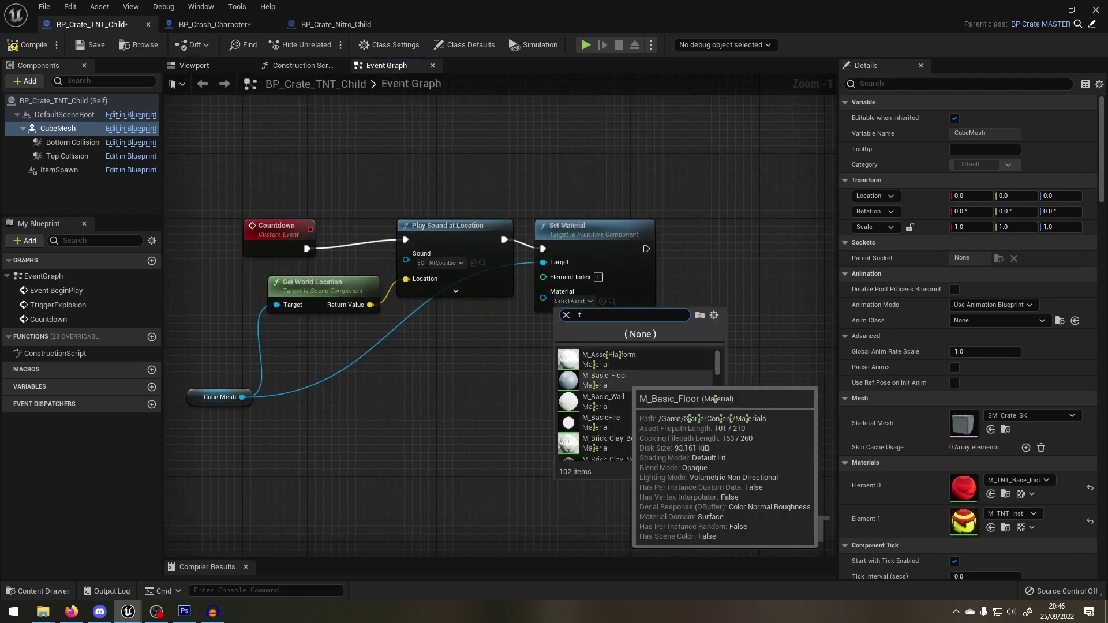
{"action": "type", "text": "tnt"}
{"action": "left_click", "coordinate": [661, 363]}
Add a Delay after it and set the second Set Material to M_TNT_2_Inst.
{"action": "right_click_drag", "start_coordinate": [662, 363], "coordinate": [596, 358]}
{"action": "left_click_drag", "start_coordinate": [561, 247], "coordinate": [613, 250]}
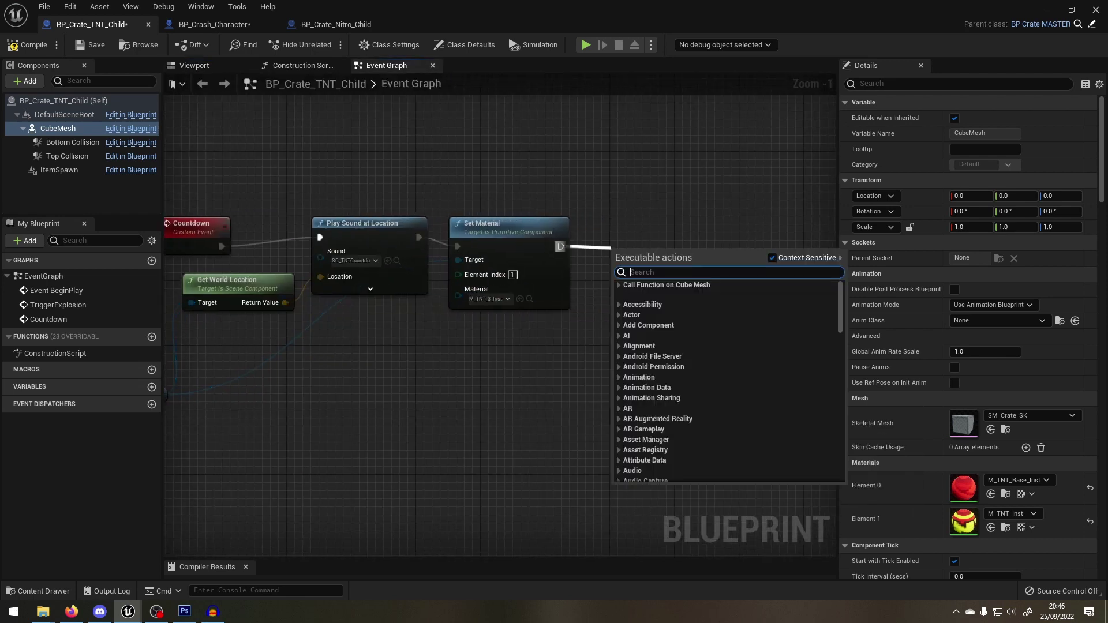
{"action": "type", "text": "delay"}
{"action": "key", "text": "Return"}
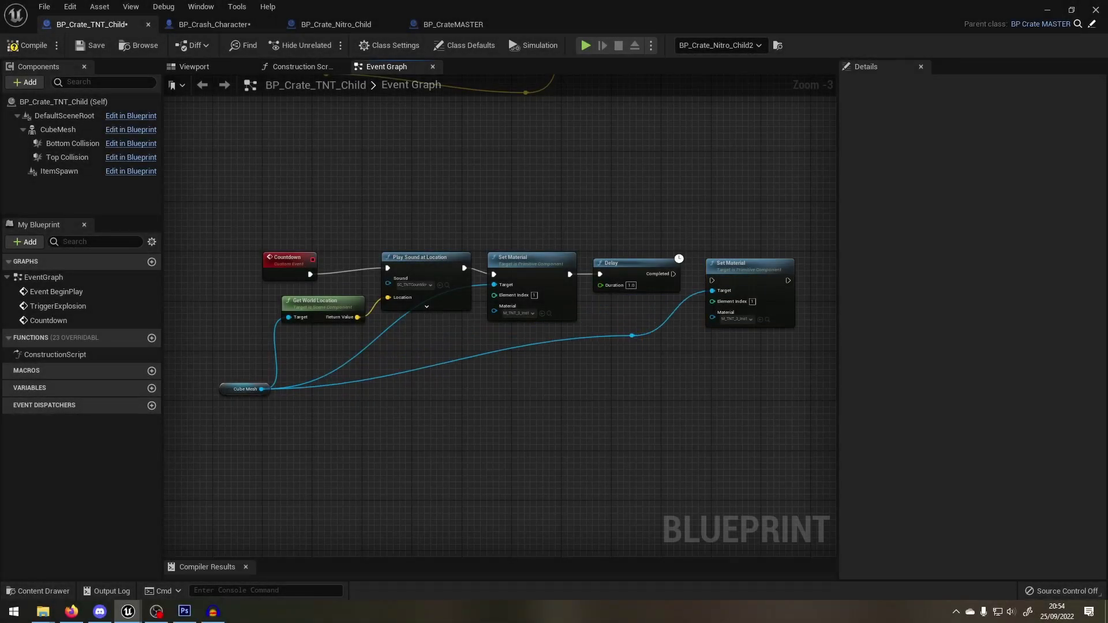
{"action": "right_click_drag", "start_coordinate": [750, 294], "coordinate": [693, 284]}
{"action": "left_click", "coordinate": [679, 303]}
{"action": "type", "text": "tnt"}
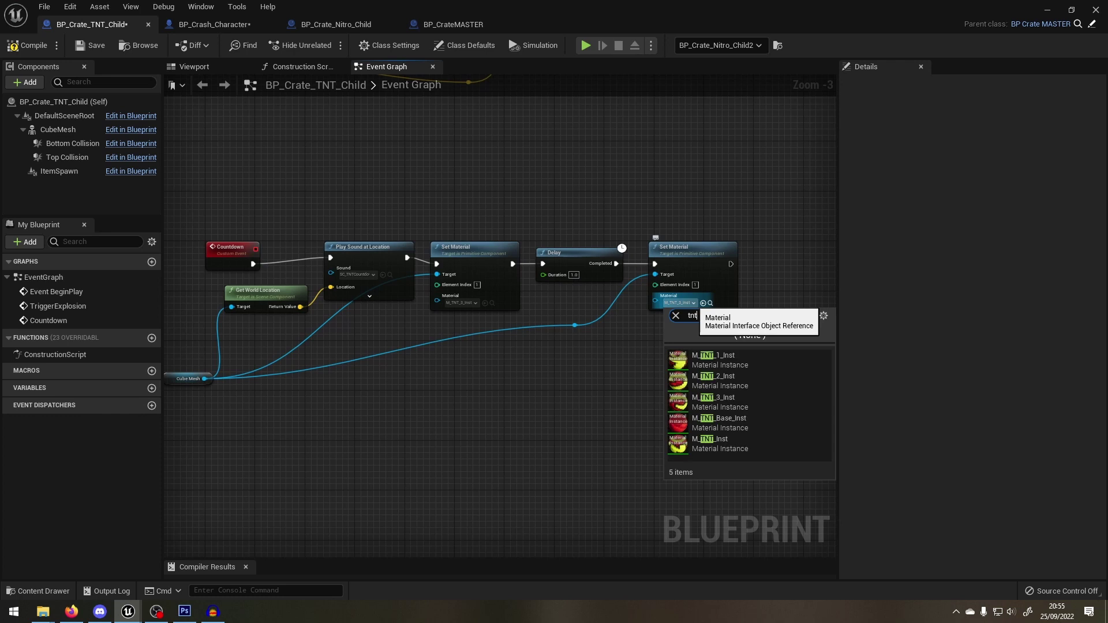
{"action": "left_click", "coordinate": [713, 377]}
Copy the Delay, wire it after the second Set Material, and paste another Set Material.
{"action": "right_click_drag", "start_coordinate": [714, 376], "coordinate": [602, 358]}
{"action": "left_click", "coordinate": [470, 234]}
{"action": "key", "text": "ctrl+c"}
{"action": "key", "text": "ctrl+v"}
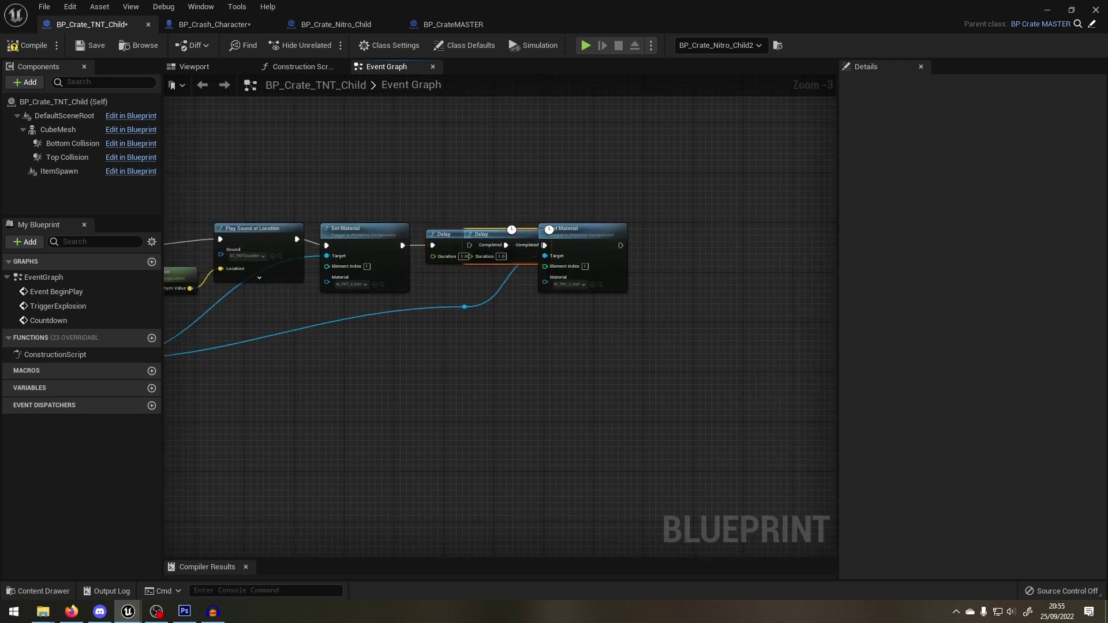
{"action": "mouse_move", "coordinate": [520, 229]}
{"action": "left_mouse_down"}
{"action": "mouse_move", "coordinate": [666, 234]}
{"action": "mouse_move", "coordinate": [651, 245]}
{"action": "left_mouse_up"}
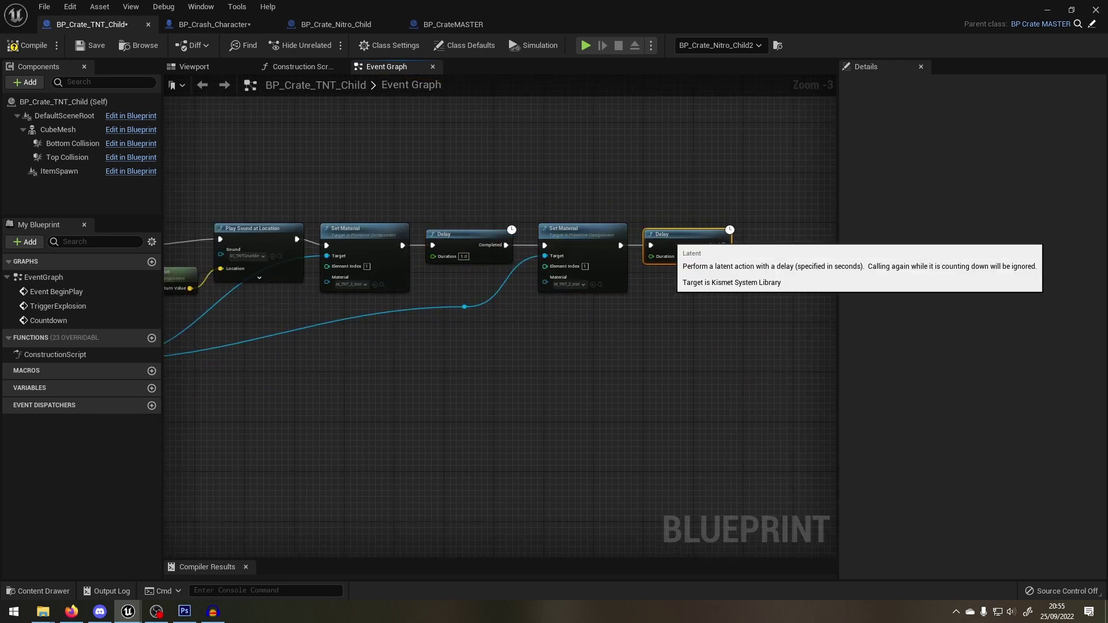
{"action": "right_click_drag", "start_coordinate": [674, 302], "coordinate": [560, 292]}
{"action": "key", "text": "ctrl+v"}
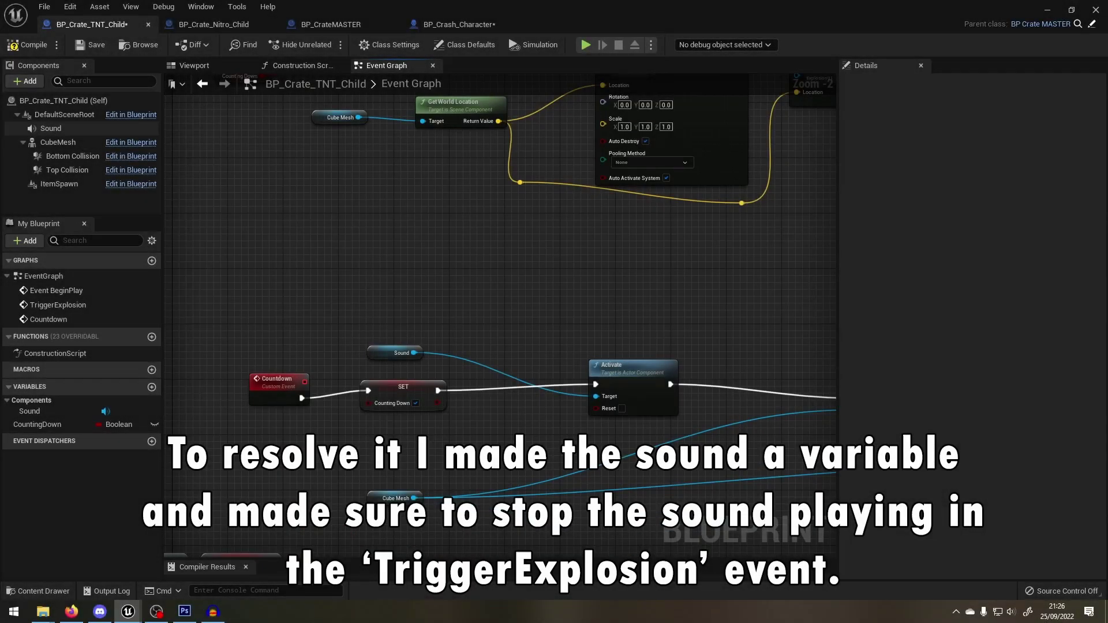
Change the sound component's Variable Name to Countdown_Audio.
{"action": "left_click", "coordinate": [51, 128]}
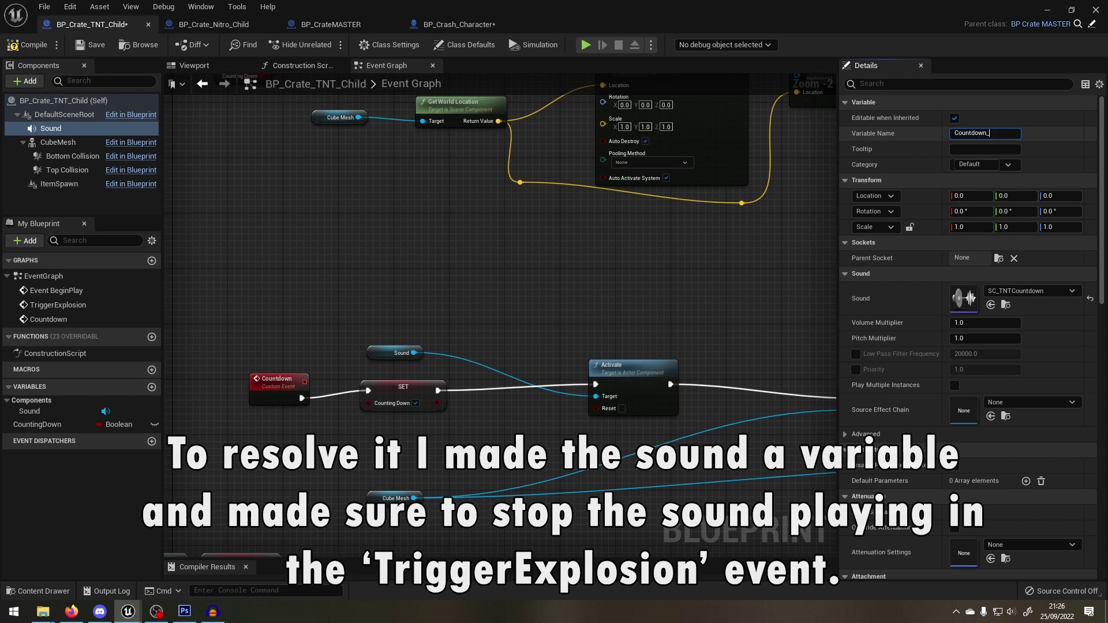
{"action": "type", "text": "Audio"}
{"action": "key", "text": "Return"}
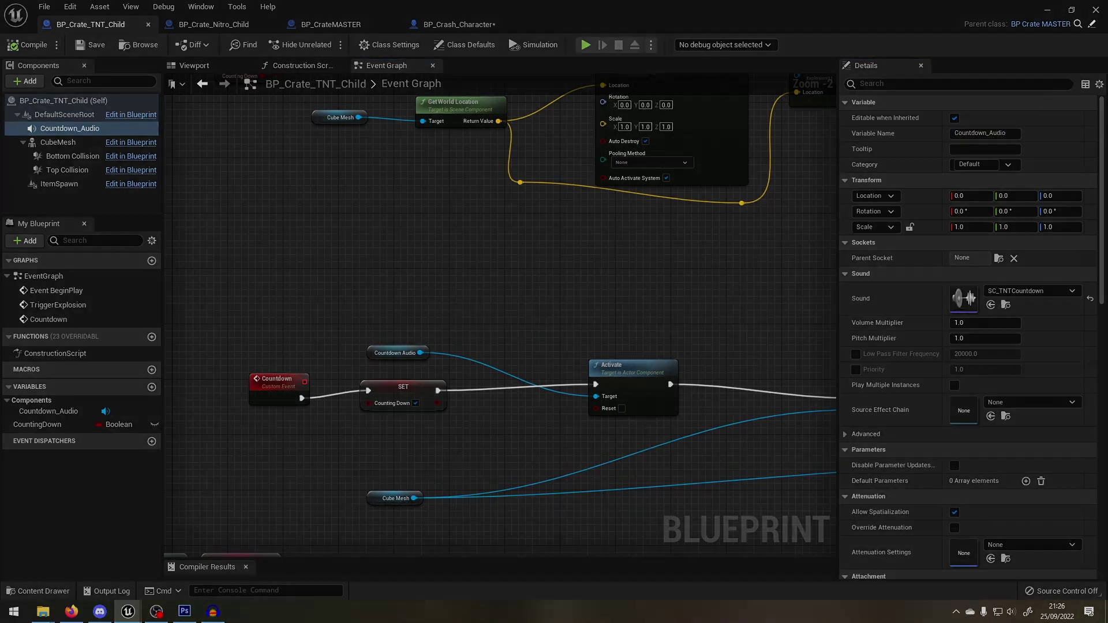
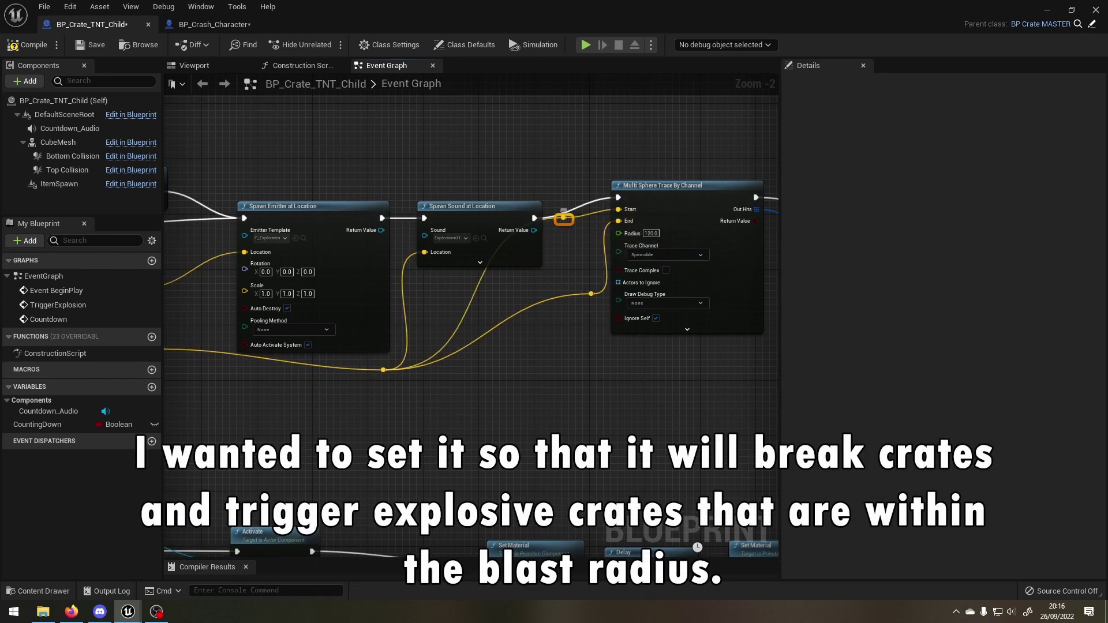
Add a new custom event node to an empty area of the Event Graph.
{"action": "right_click_drag", "start_coordinate": [709, 413], "coordinate": [427, 315]}
{"action": "right_click", "coordinate": [427, 315]}
{"action": "type", "text": "customeven"}
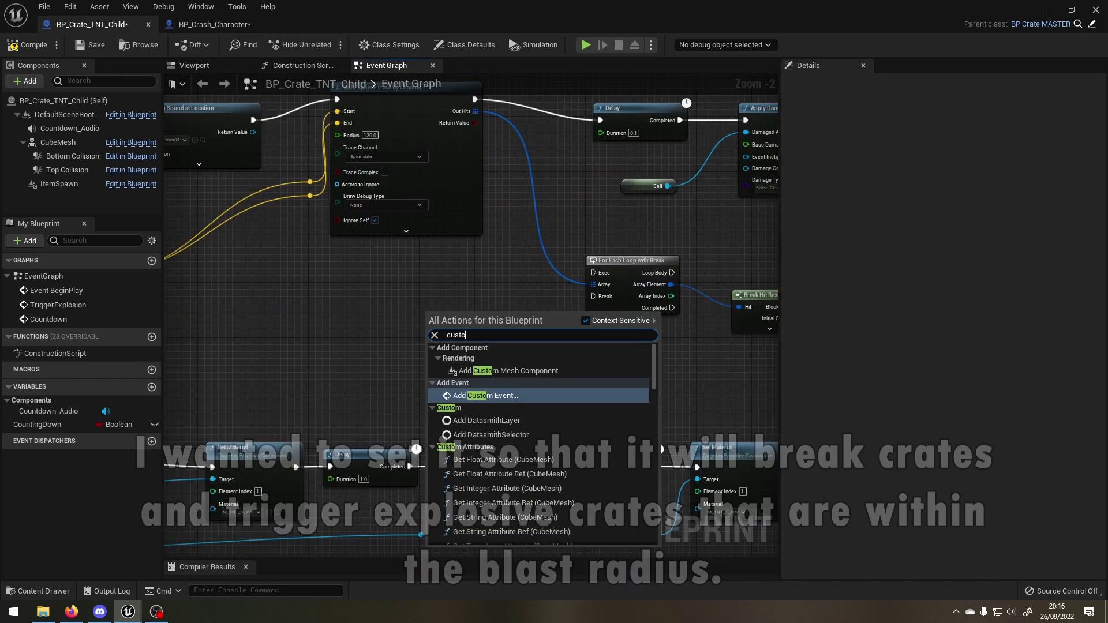
{"action": "key", "text": "Return"}
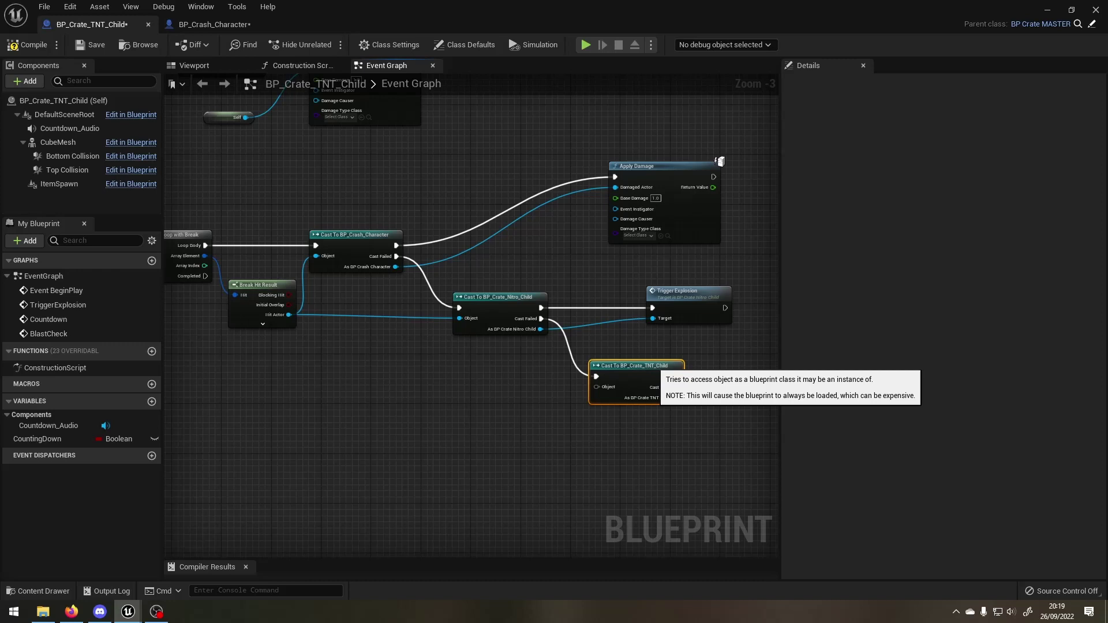
Call Trigger Explosion from the BP_Crate_TNT_Child cast's success pin, then begin a cast from its failed pin.
{"action": "left_click_drag", "start_coordinate": [623, 397], "coordinate": [685, 355]}
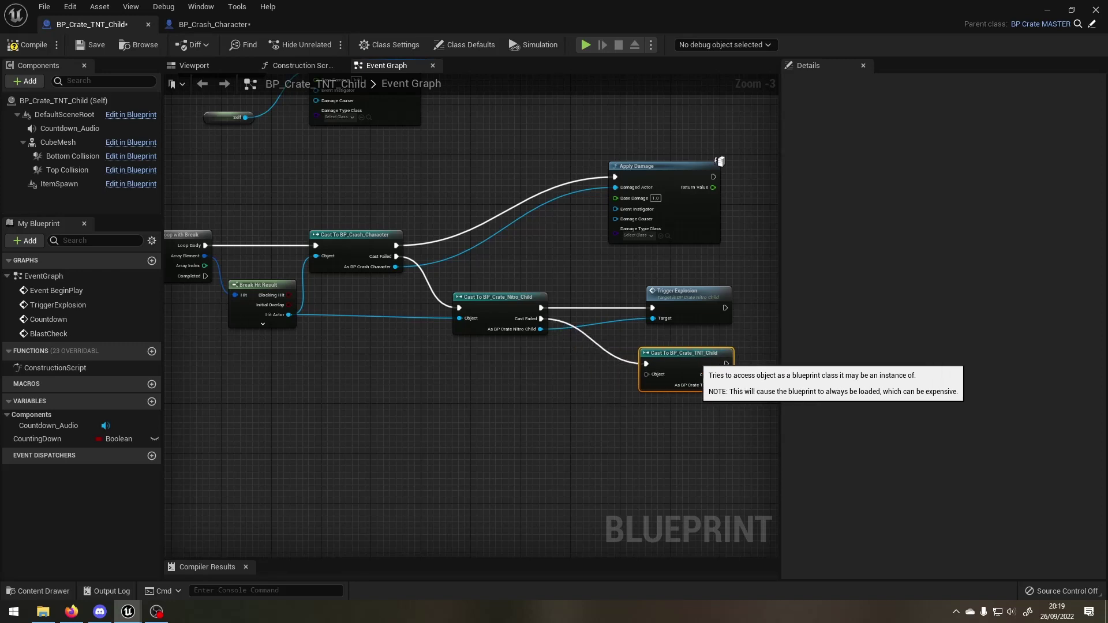
{"action": "right_click_drag", "start_coordinate": [692, 404], "coordinate": [531, 383]}
{"action": "left_click_drag", "start_coordinate": [564, 344], "coordinate": [590, 353]}
{"action": "left_click_drag", "start_coordinate": [643, 317], "coordinate": [644, 318]}
{"action": "type", "text": "trigger"}
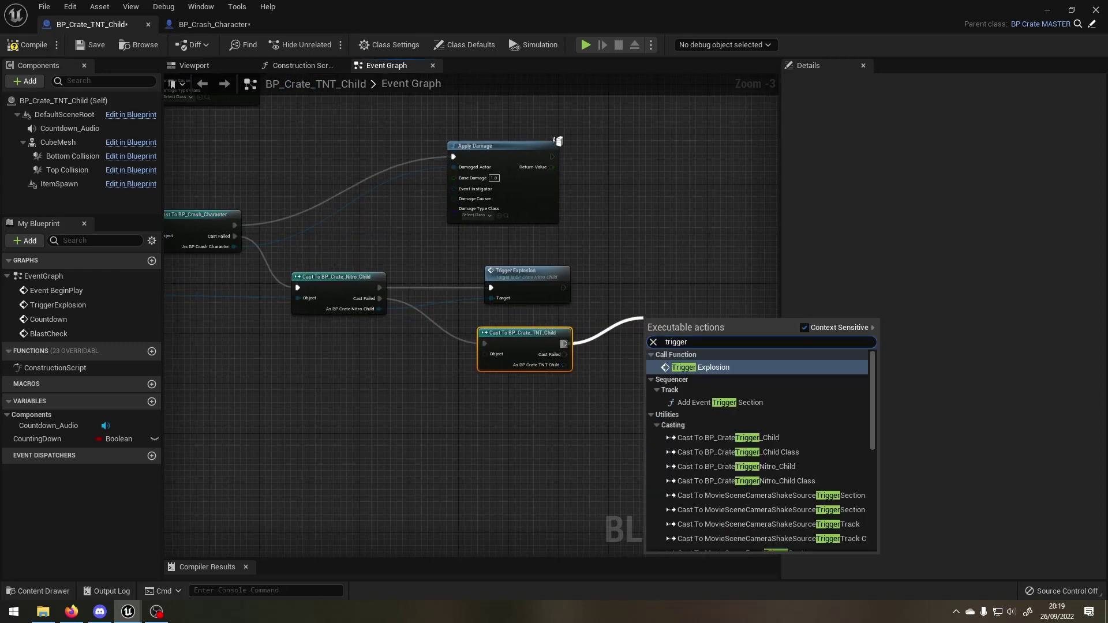
{"action": "key", "text": "Return"}
{"action": "left_click_drag", "start_coordinate": [565, 354], "coordinate": [627, 428]}
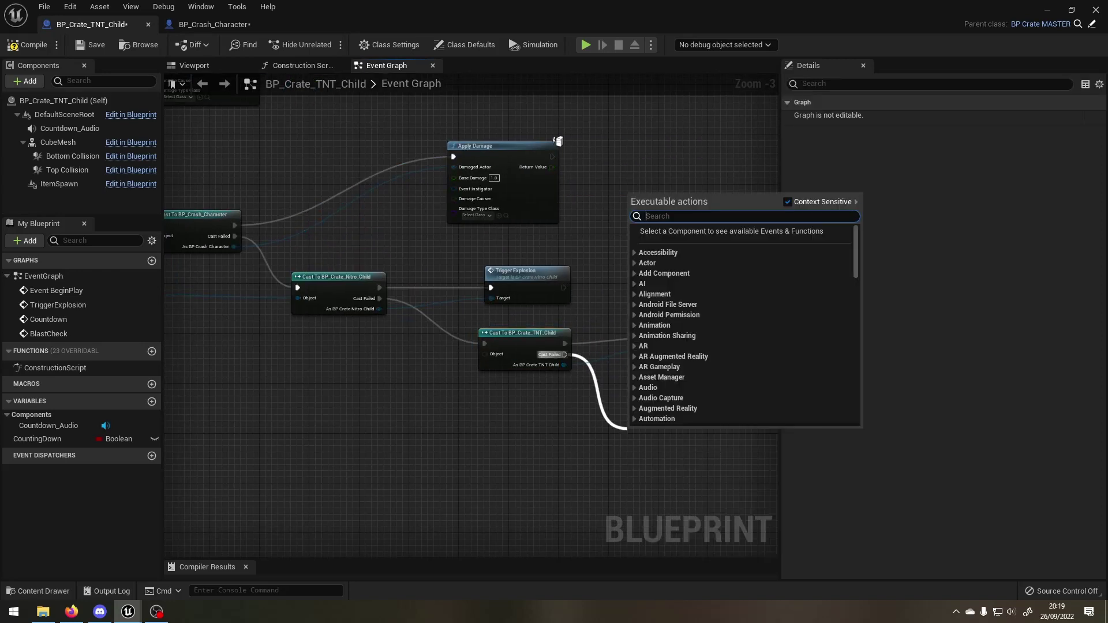
{"action": "type", "text": "cast"}
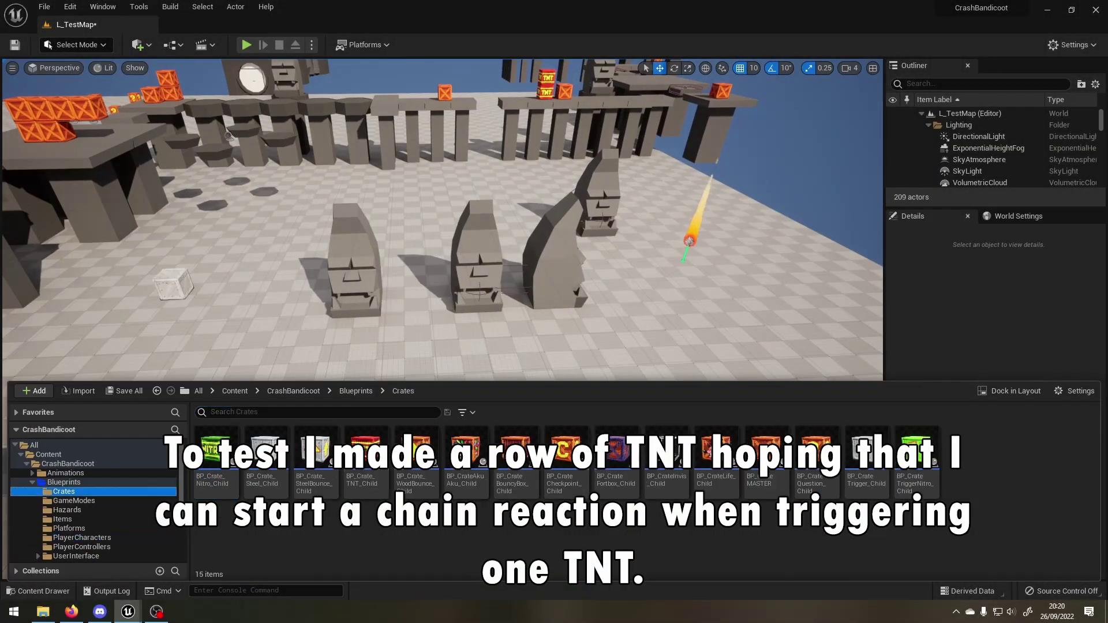
Drag a BP_Crate_TNT_Child crate from the Content Drawer onto the level floor.
{"action": "left_click_drag", "start_coordinate": [366, 455], "coordinate": [321, 378]}
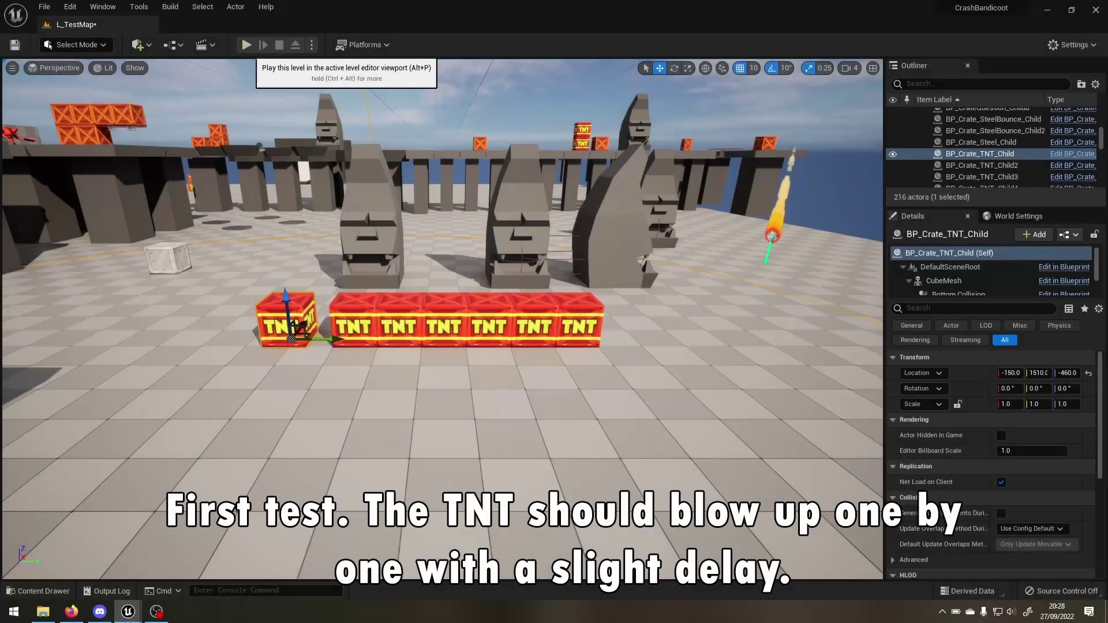
Play the level and run Crash through the tunnel, jumping, until he faces the TNT row.
{"action": "key", "text": "alt+p"}
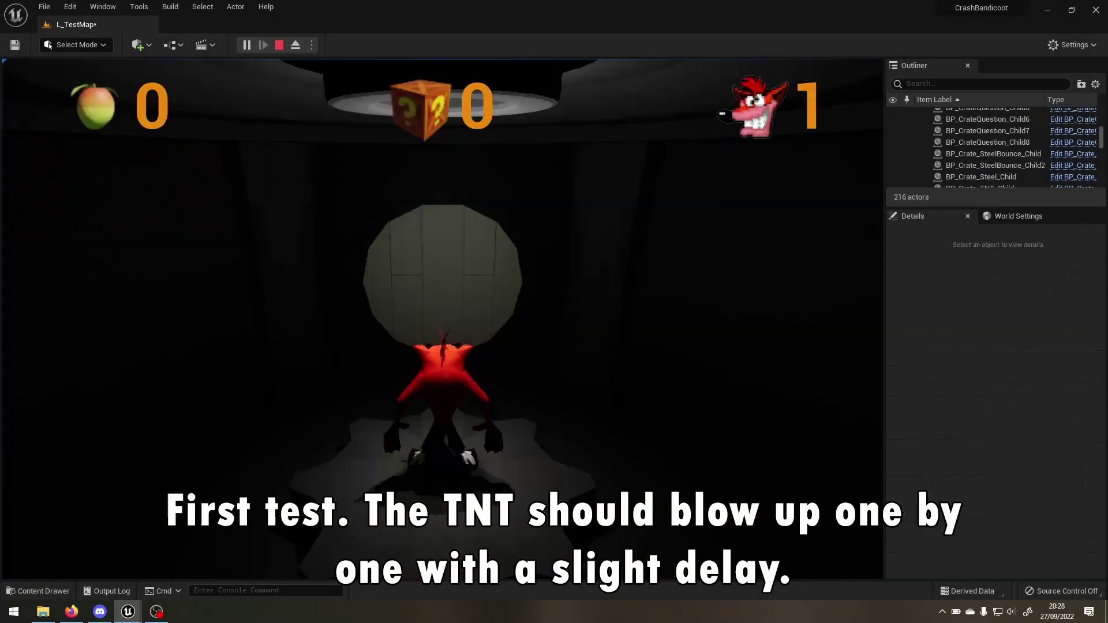
{"action": "left_click", "coordinate": [443, 317]}
{"action": "key", "text": "w"}
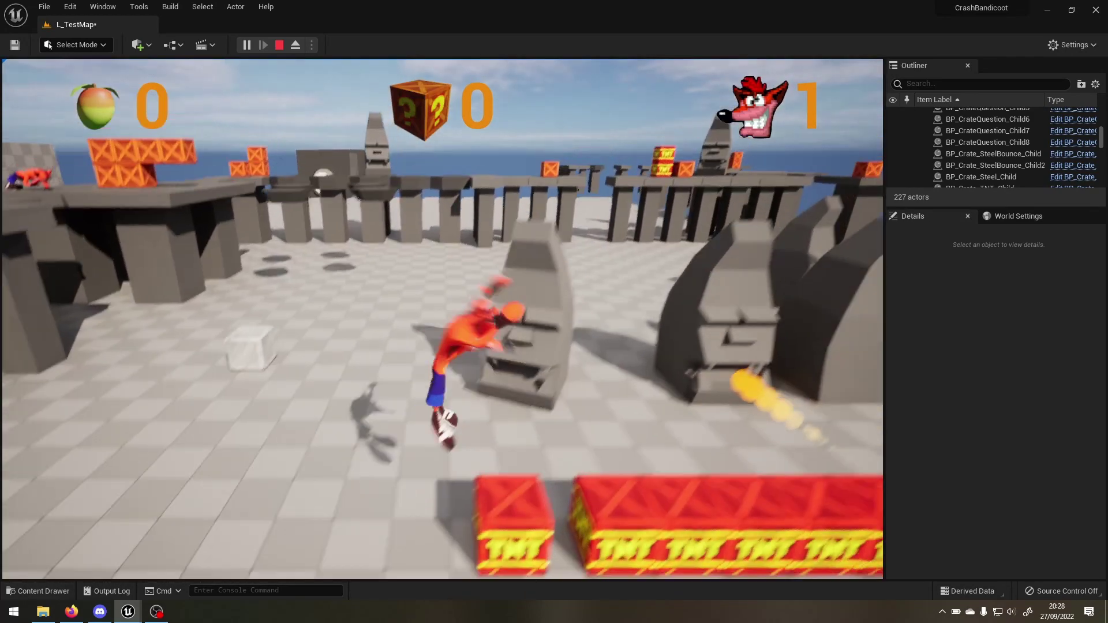
{"action": "key", "text": "space"}
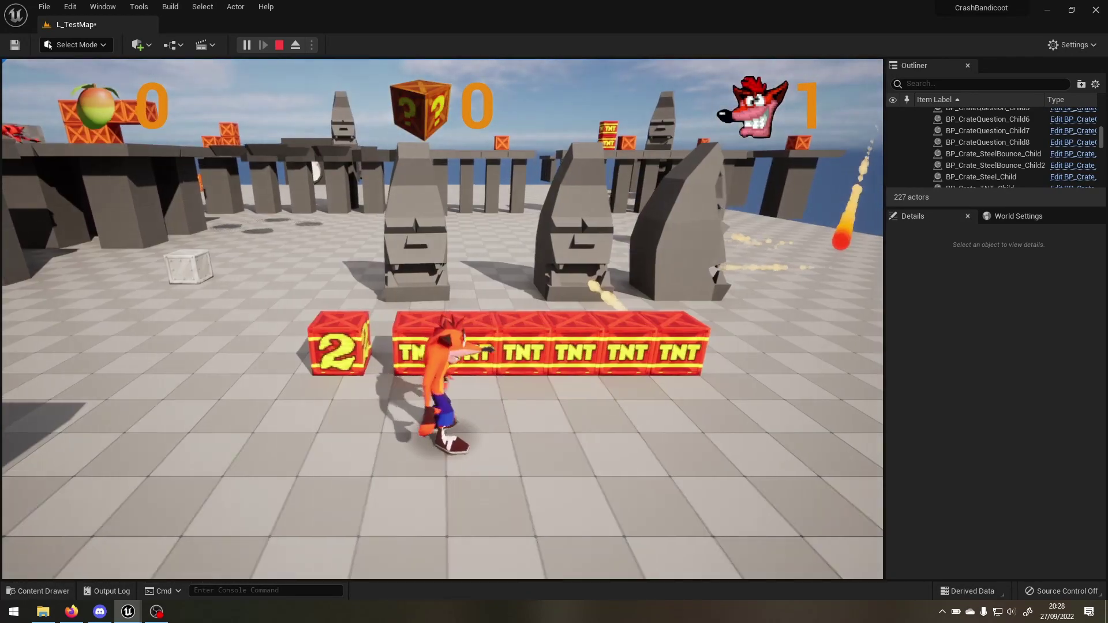
{"action": "key", "text": "w"}
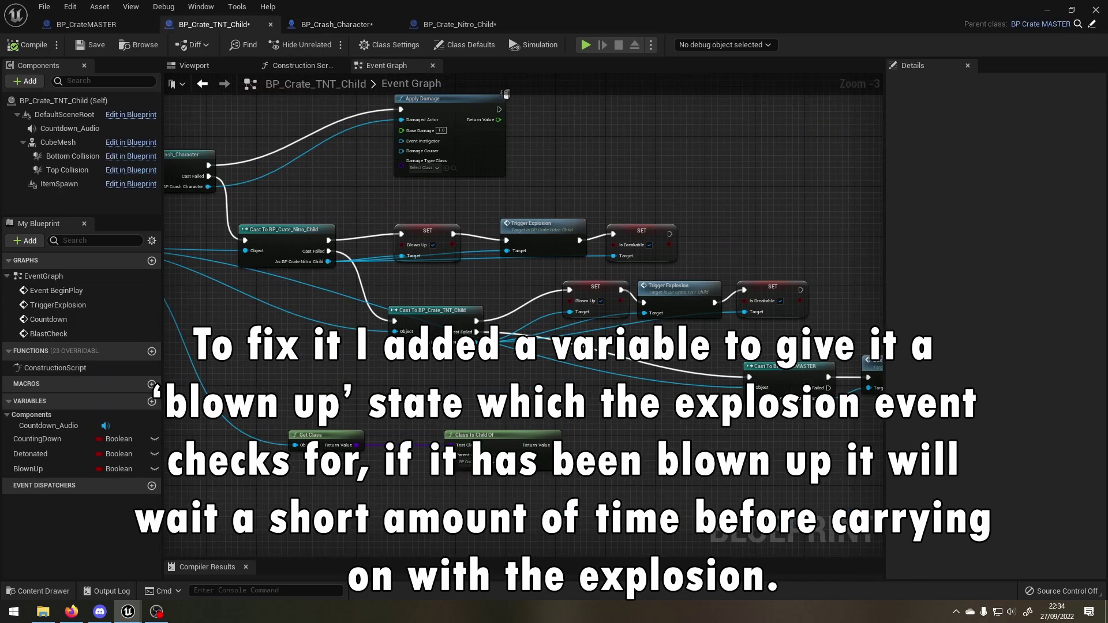
Pan and zoom the graph to inspect the TriggerExplosion Branch logic and the TNT cast nodes.
{"action": "right_click_drag", "start_coordinate": [368, 201], "coordinate": [598, 431]}
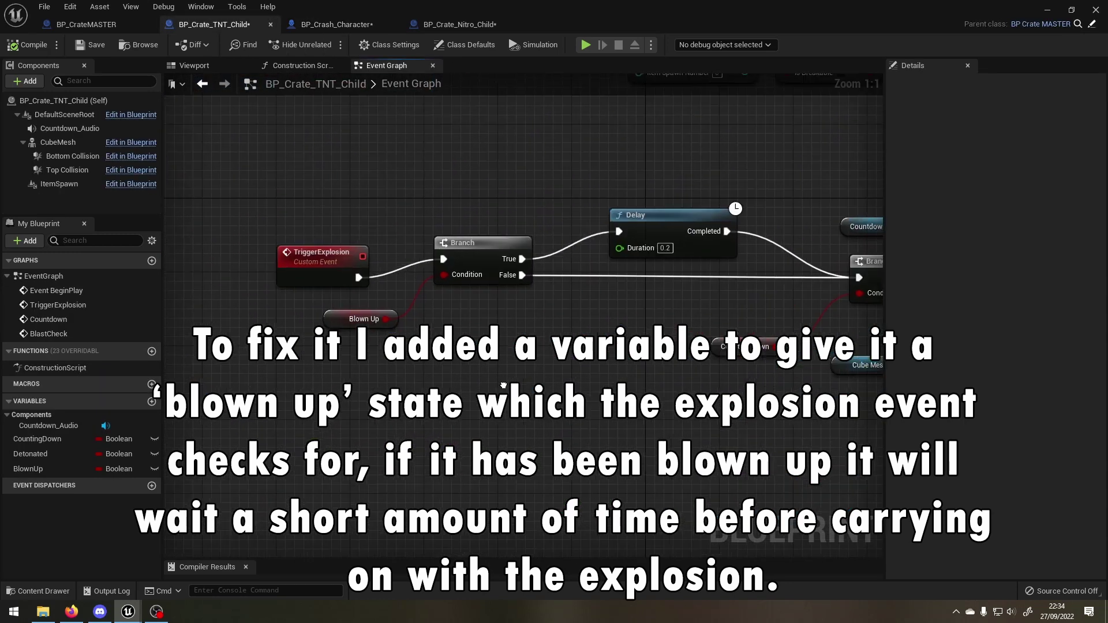
{"action": "scroll", "coordinate": [503, 386], "scroll_direction": "down", "scroll_amount": 1}
{"action": "right_click_drag", "start_coordinate": [503, 386], "coordinate": [313, 356]}
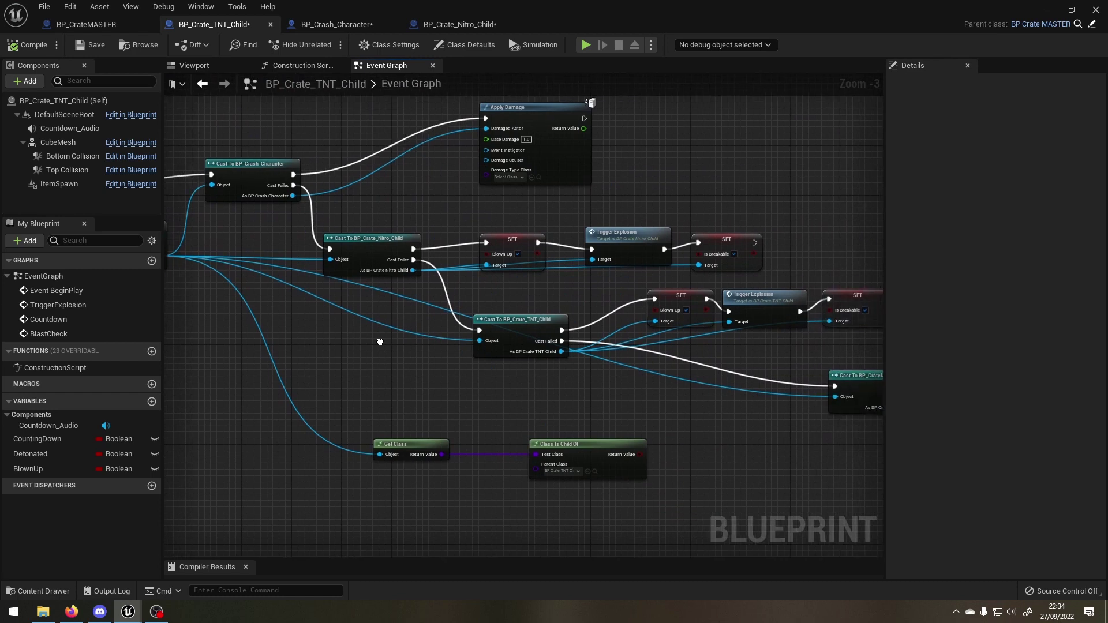
{"action": "scroll", "coordinate": [379, 343], "scroll_direction": "up", "scroll_amount": 2}
{"action": "right_click_drag", "start_coordinate": [380, 342], "coordinate": [354, 264]}
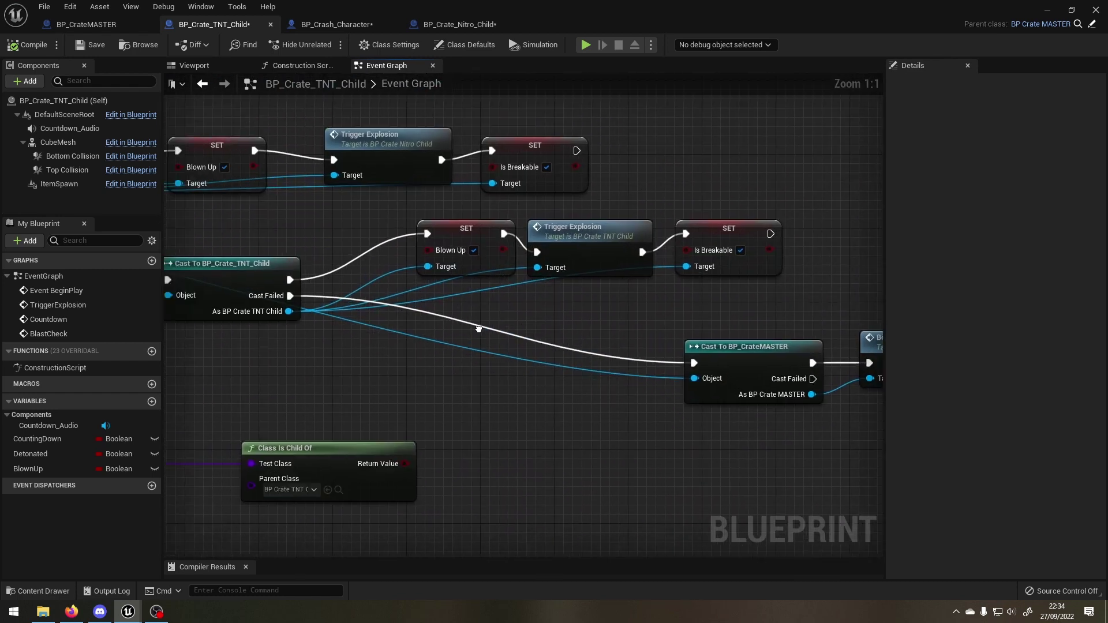
{"action": "right_click_drag", "start_coordinate": [479, 329], "coordinate": [511, 323]}
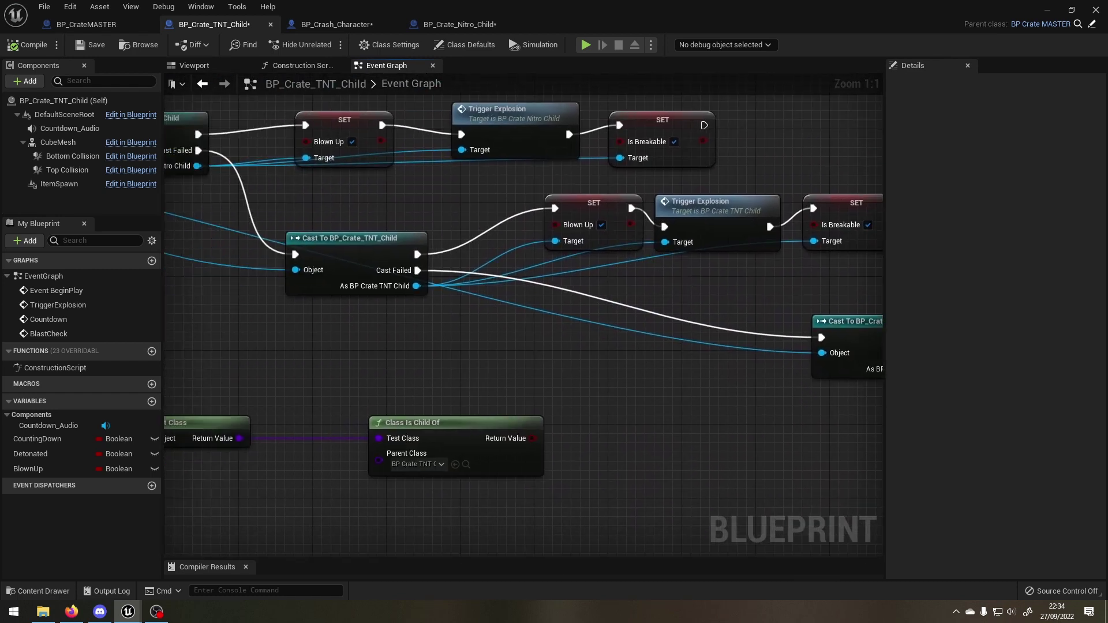